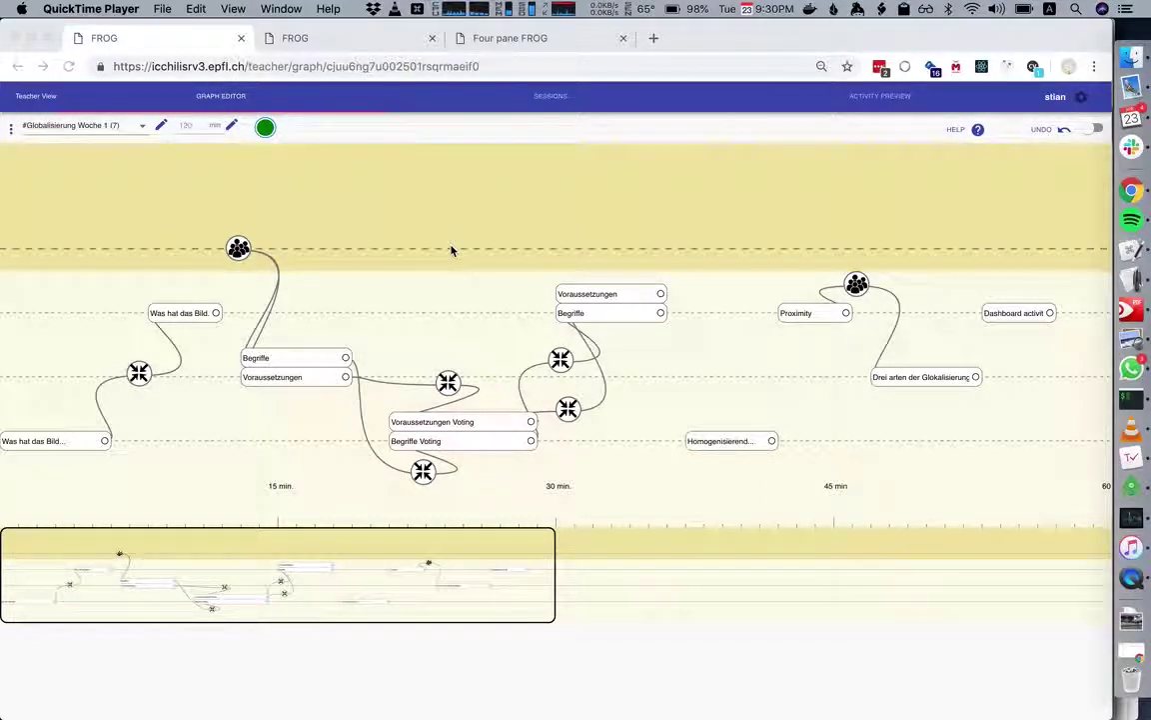
Open the lesson's session view and check the student login page in an incognito window before closing that window
{"action": "left_click", "coordinate": [551, 97]}
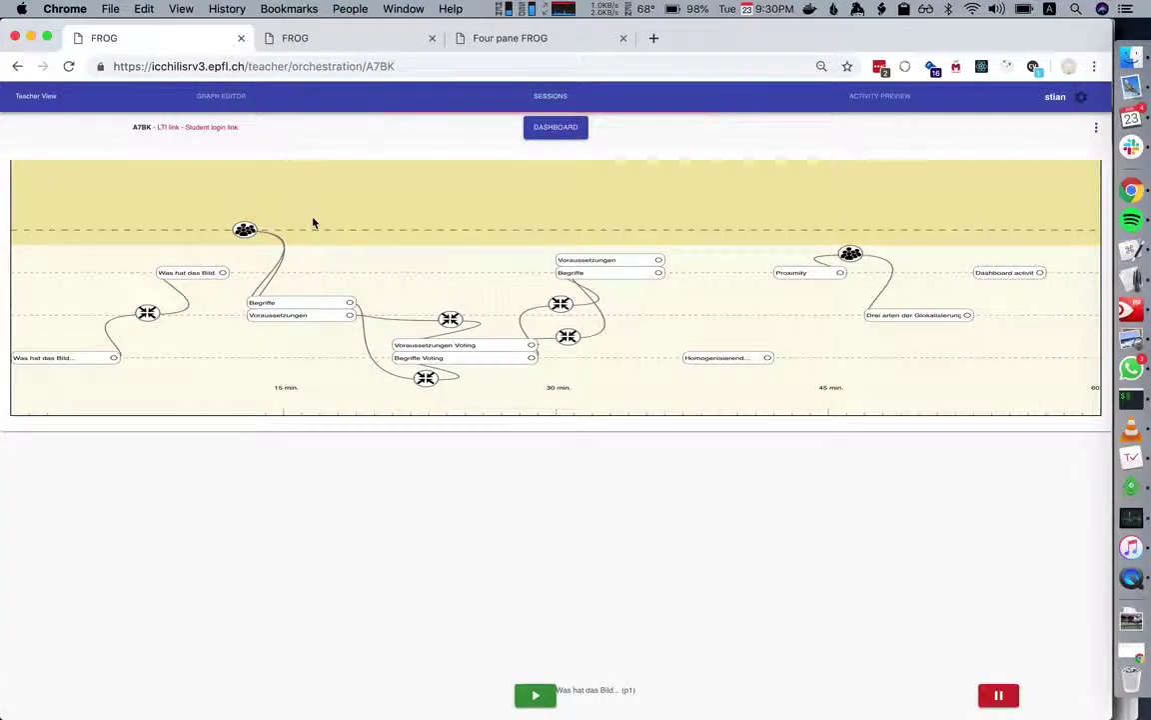
{"action": "right_click", "coordinate": [227, 131]}
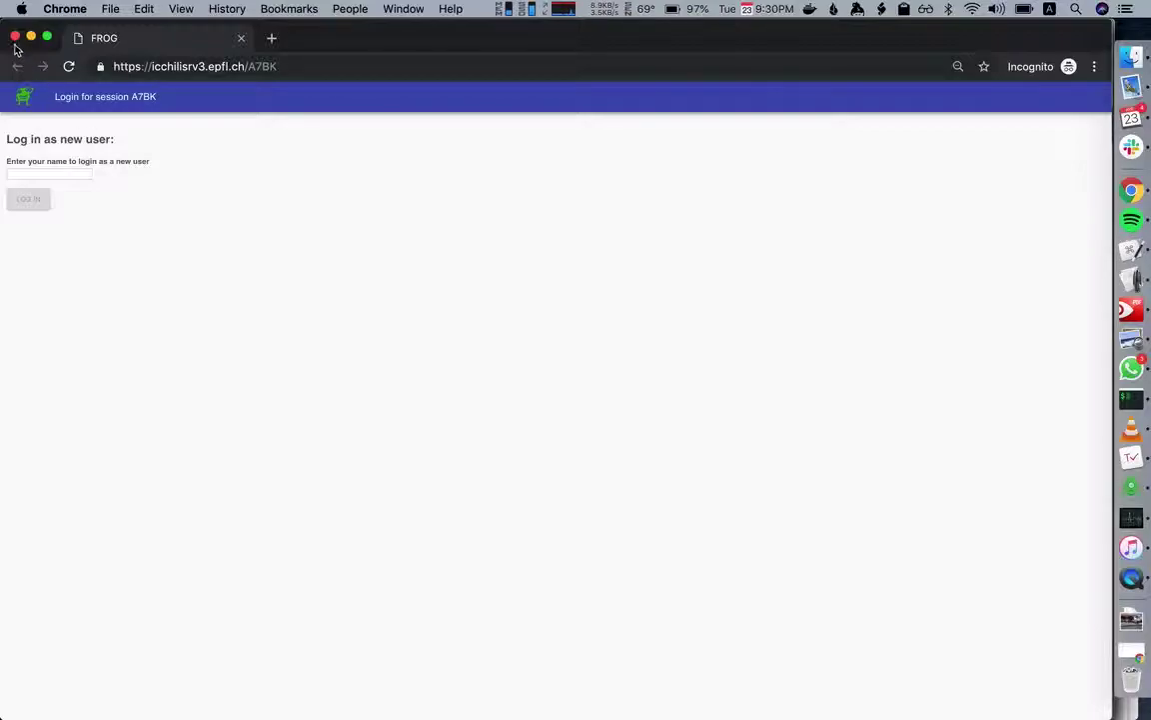
{"action": "left_click", "coordinate": [15, 37]}
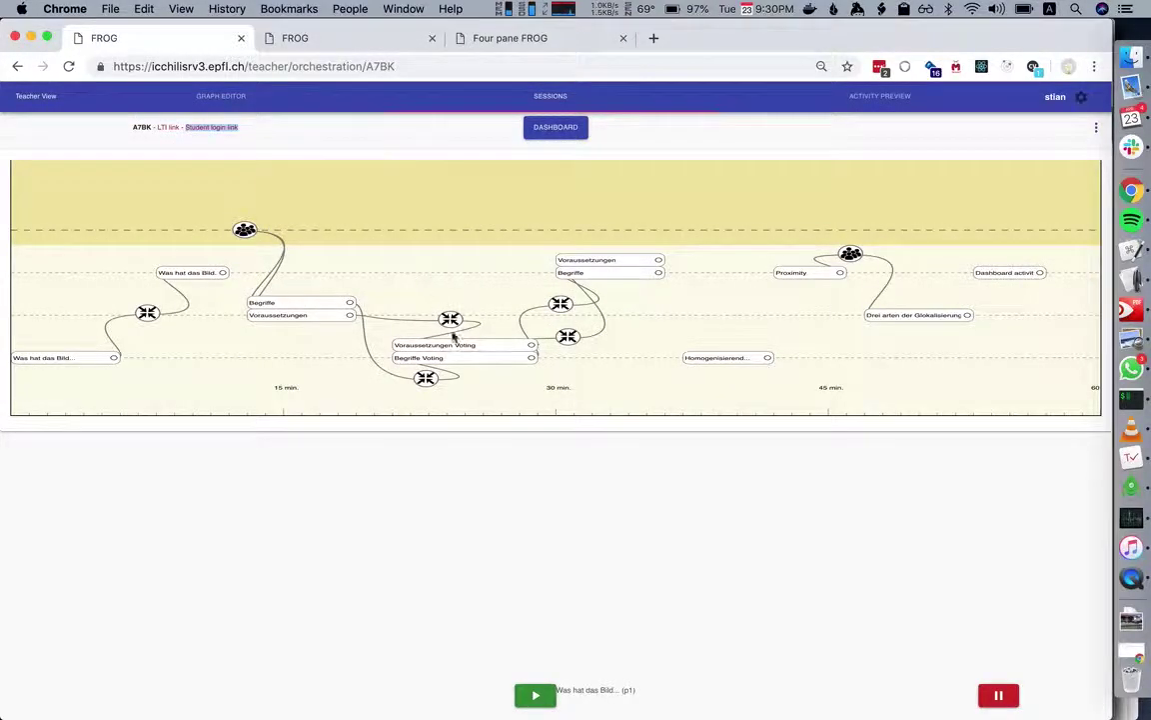
Open the four-pane student view to see the students' screens before the session starts
{"action": "left_click", "coordinate": [493, 40]}
{"action": "left_click", "coordinate": [543, 471]}
{"action": "left_click", "coordinate": [519, 40]}
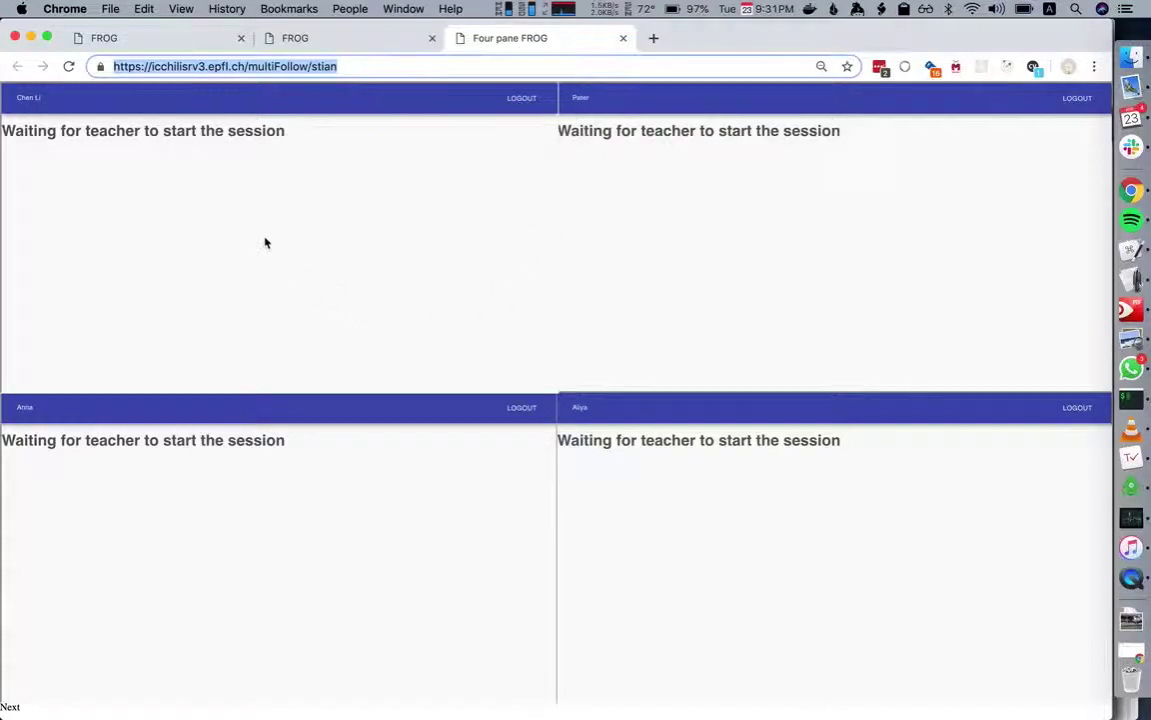
Start the session with the first image activity and return to the four-pane student view
{"action": "left_click", "coordinate": [174, 40]}
{"action": "left_click", "coordinate": [534, 694]}
{"action": "left_click", "coordinate": [514, 39]}
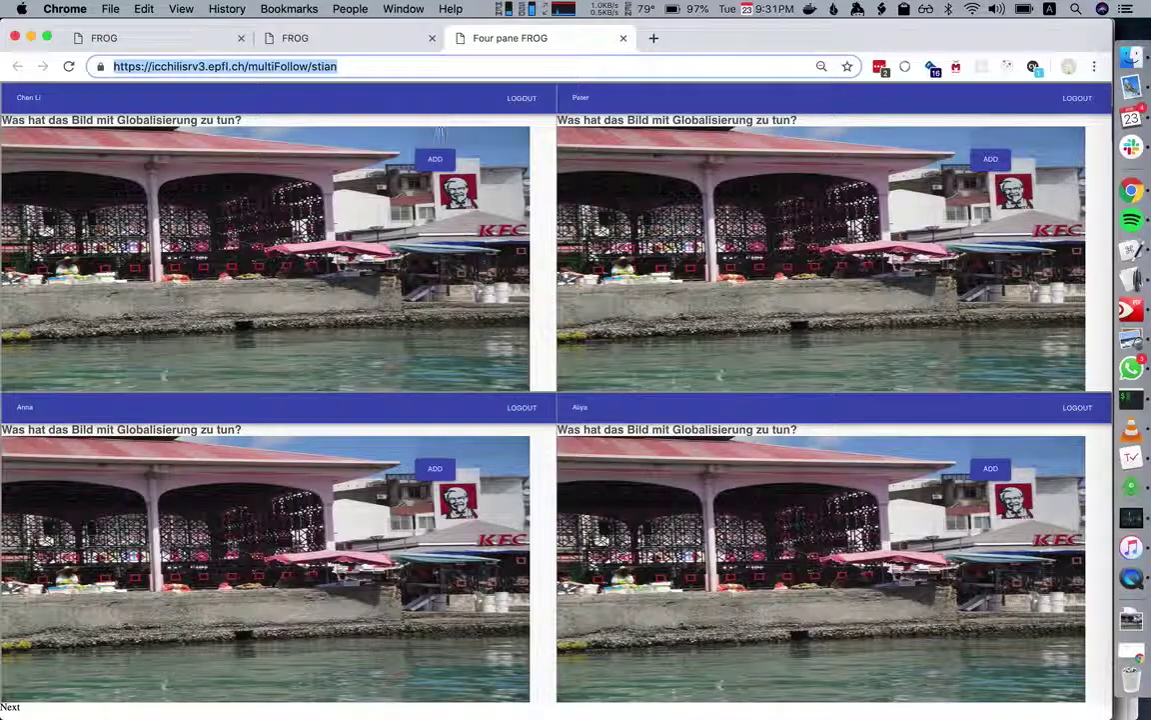
Add a "KFC" note to the first student's image and place it between the two arches of the market hall
{"action": "left_click", "coordinate": [440, 134]}
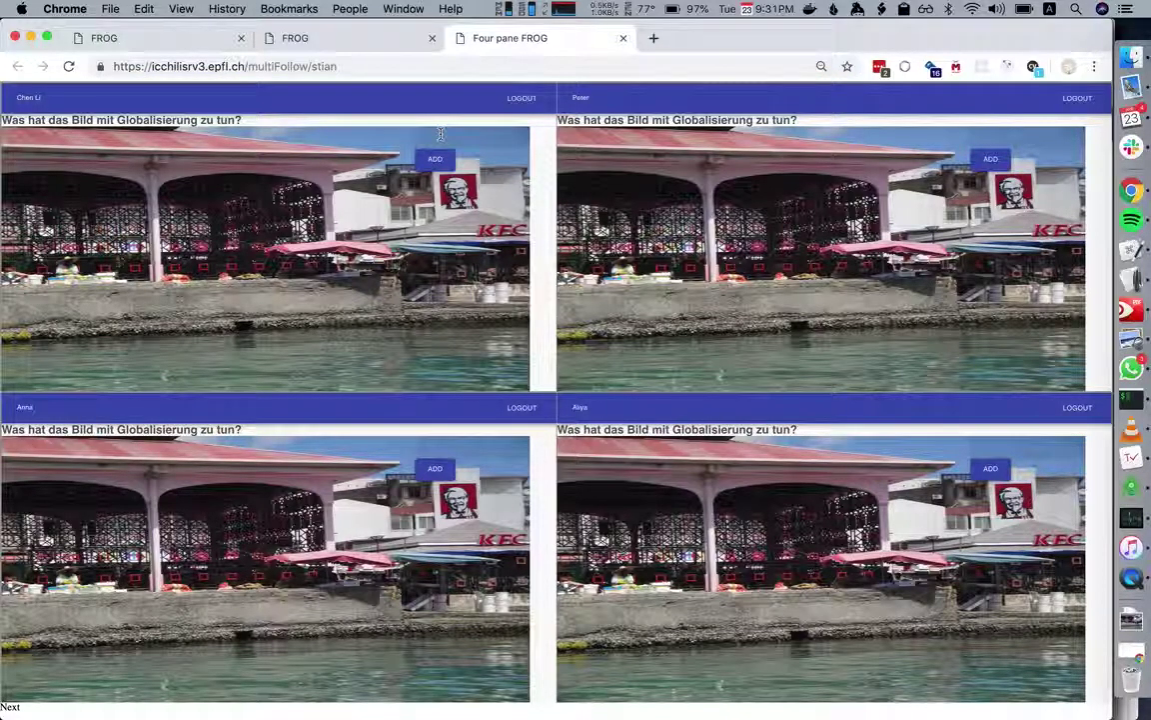
{"action": "type", "text": "KFC"}
{"action": "left_click", "coordinate": [435, 160]}
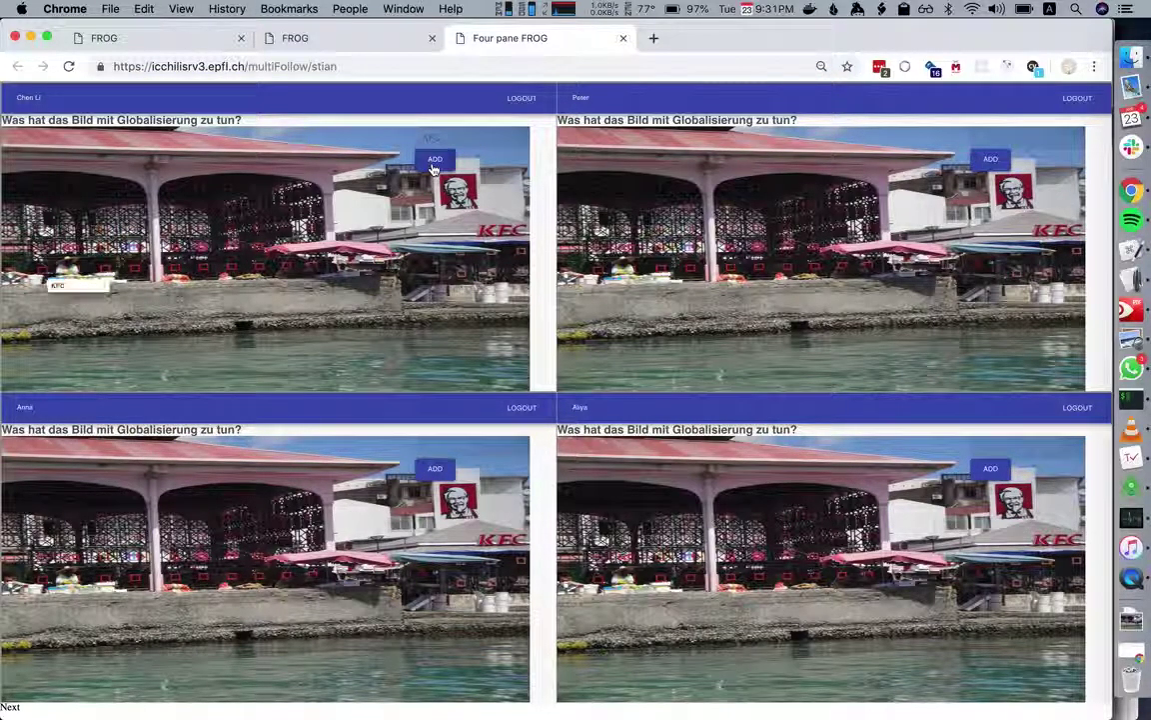
{"action": "left_click_drag", "start_coordinate": [84, 292], "coordinate": [127, 217]}
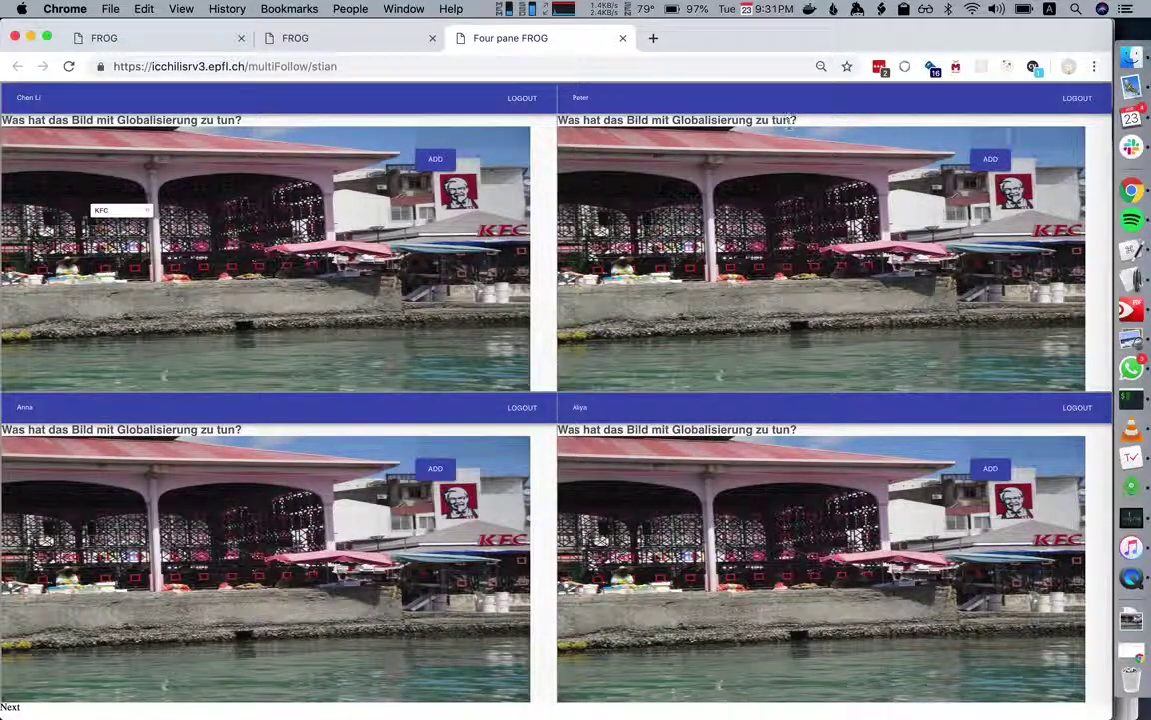
Add a "water" note at the second student's right image edge and a "fast food" note over the fourth student's left arch
{"action": "left_click", "coordinate": [1001, 162]}
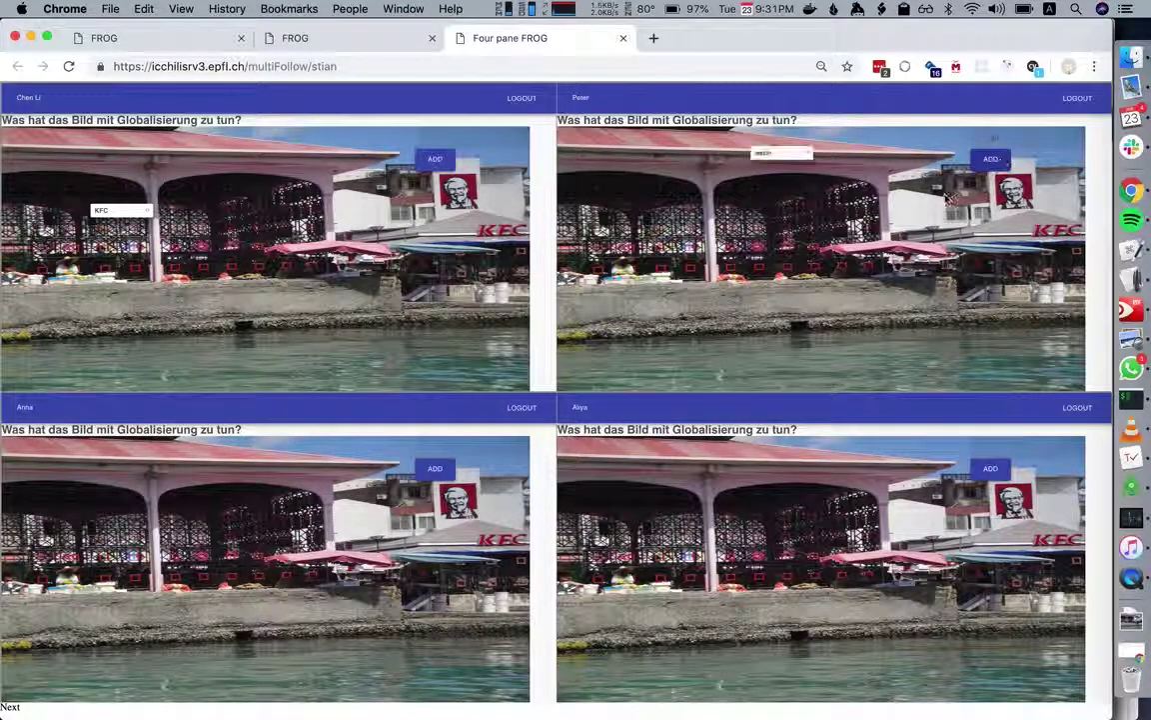
{"action": "left_click_drag", "start_coordinate": [704, 143], "coordinate": [1045, 240]}
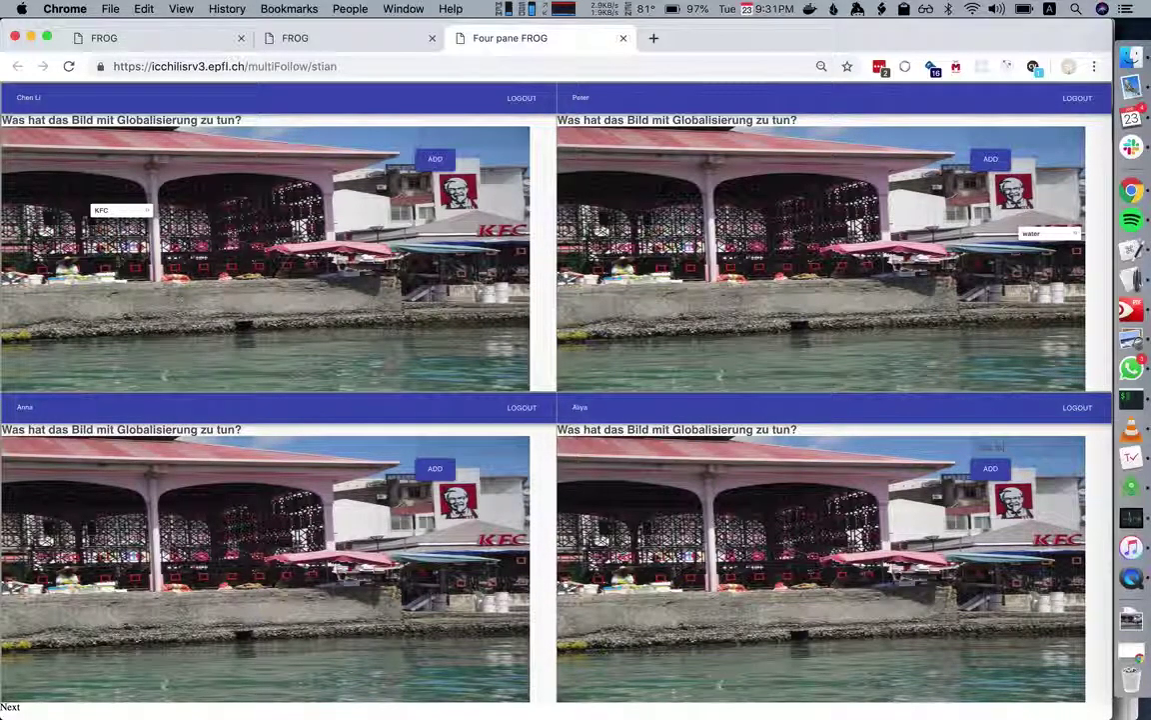
{"action": "left_click", "coordinate": [991, 468]}
{"action": "left_click_drag", "start_coordinate": [705, 453], "coordinate": [619, 572]}
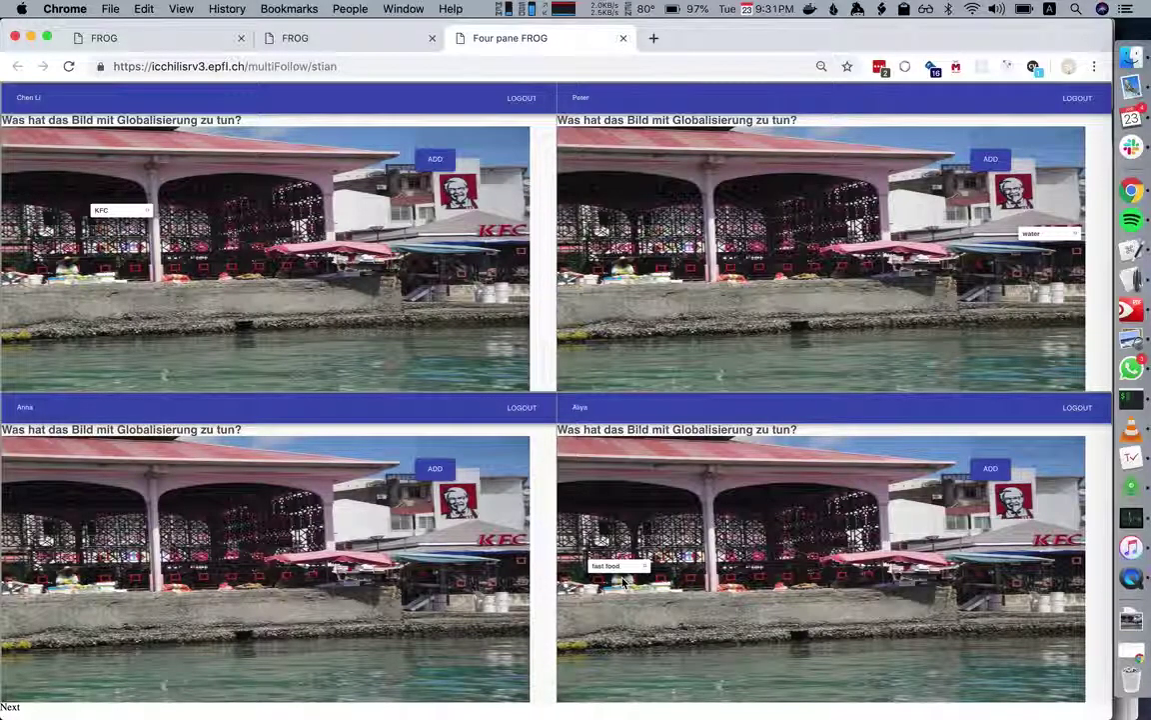
Advance the session to the whole-class image activity and check the four-pane student view
{"action": "left_click", "coordinate": [192, 43]}
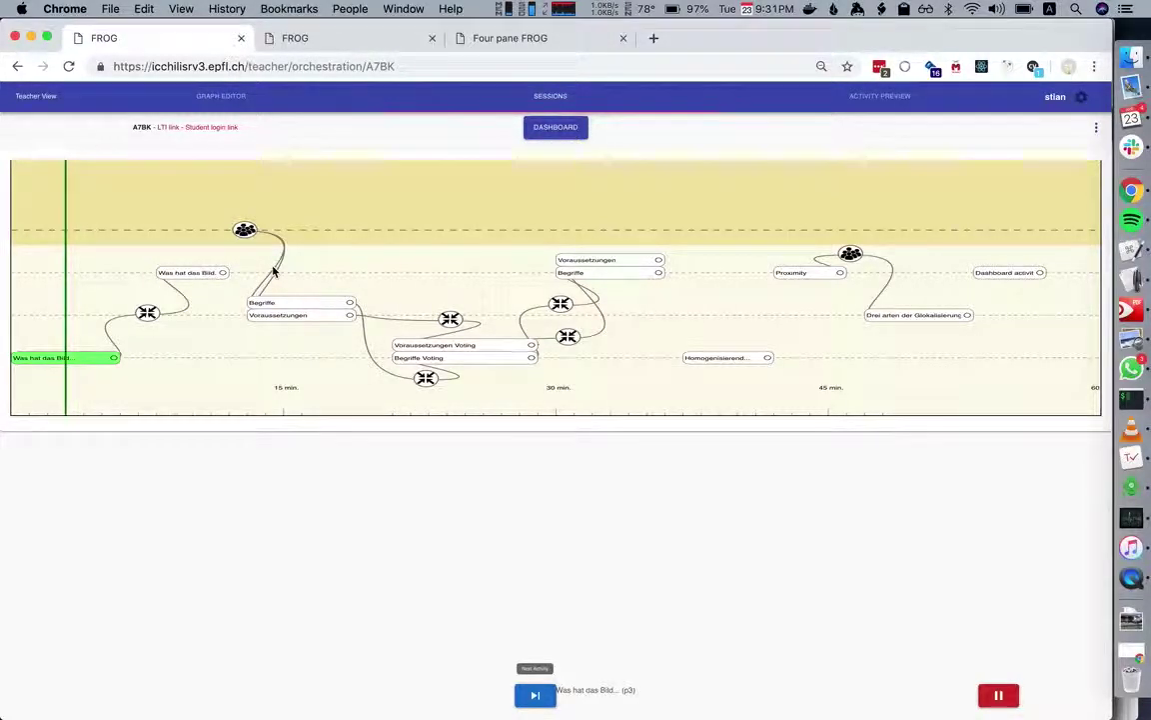
{"action": "left_click", "coordinate": [534, 695]}
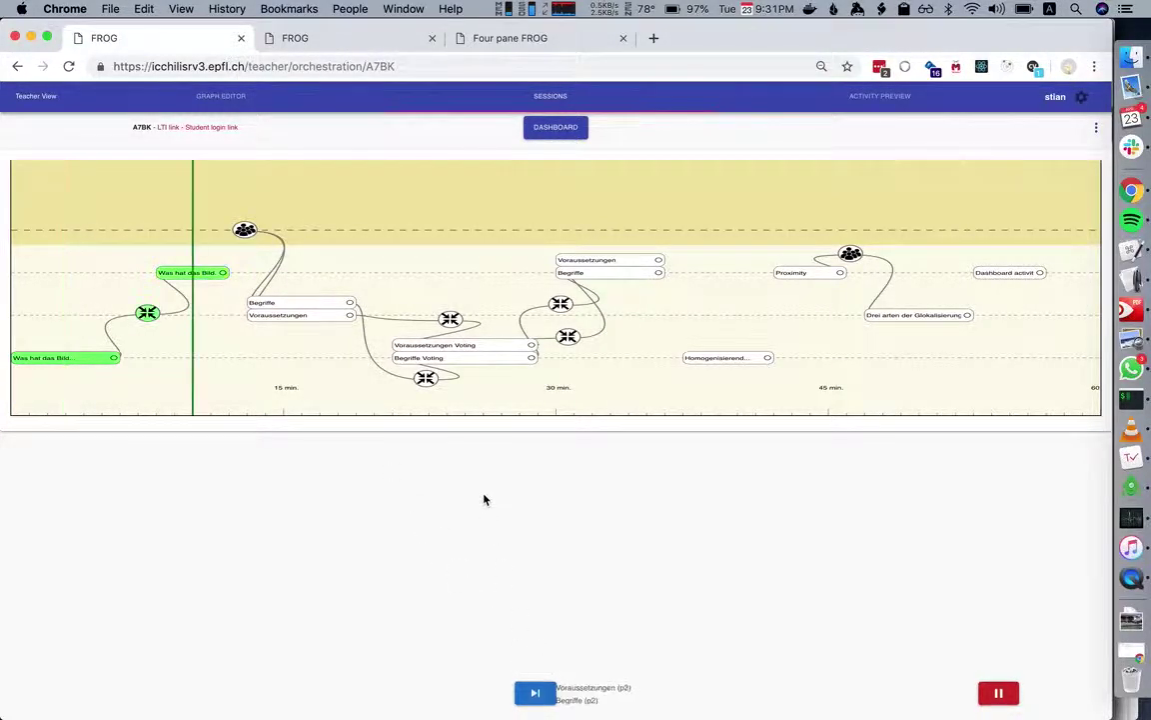
{"action": "left_click", "coordinate": [524, 44]}
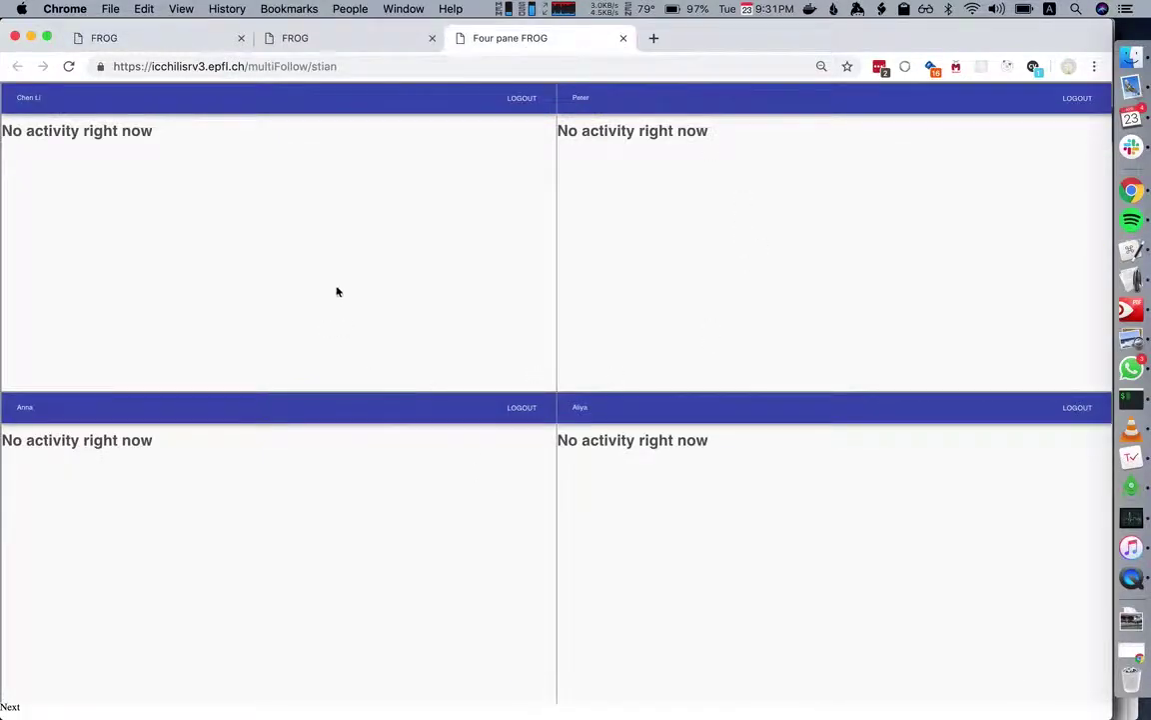
Open the projector view of the running session to show all students' notes on the shared image
{"action": "left_click", "coordinate": [321, 41]}
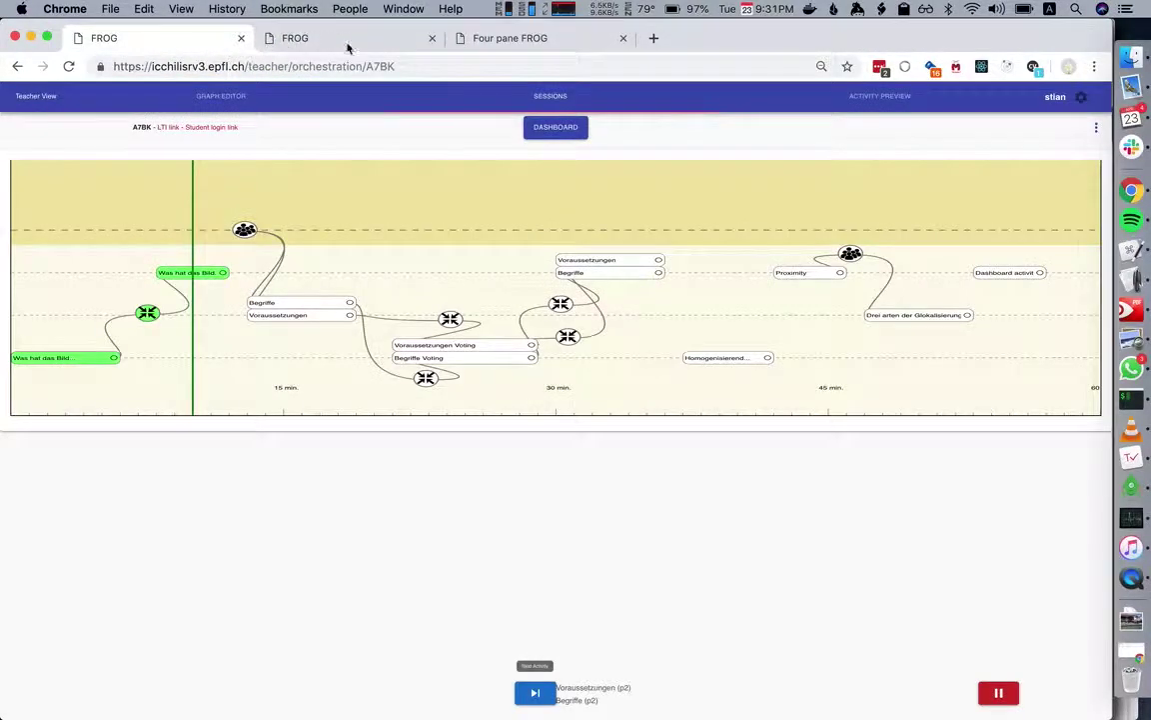
{"action": "left_click", "coordinate": [367, 47]}
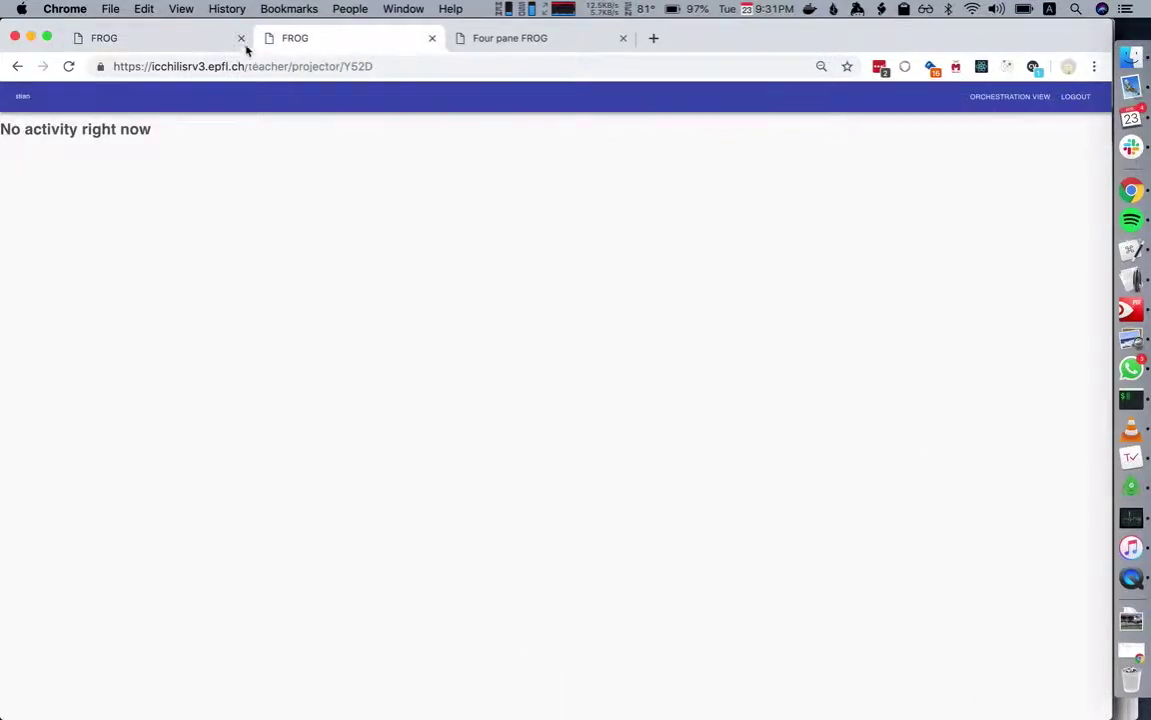
{"action": "left_click", "coordinate": [207, 47]}
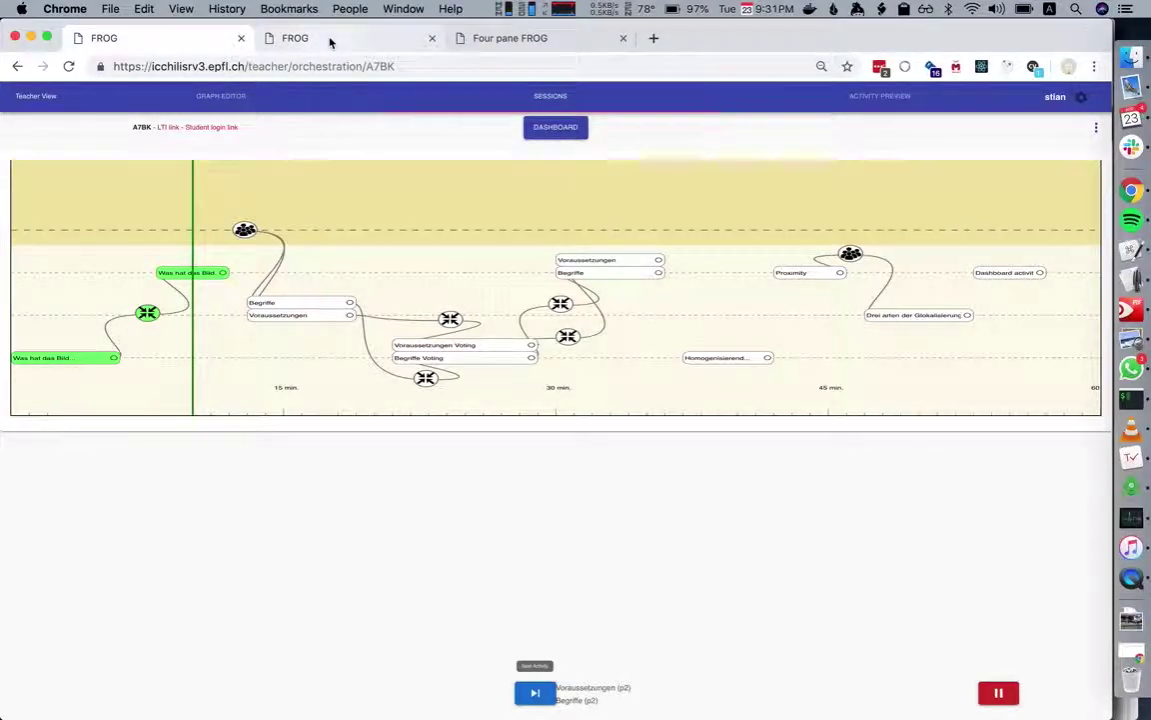
{"action": "left_click", "coordinate": [331, 42]}
{"action": "left_click", "coordinate": [189, 39]}
{"action": "left_click", "coordinate": [327, 42]}
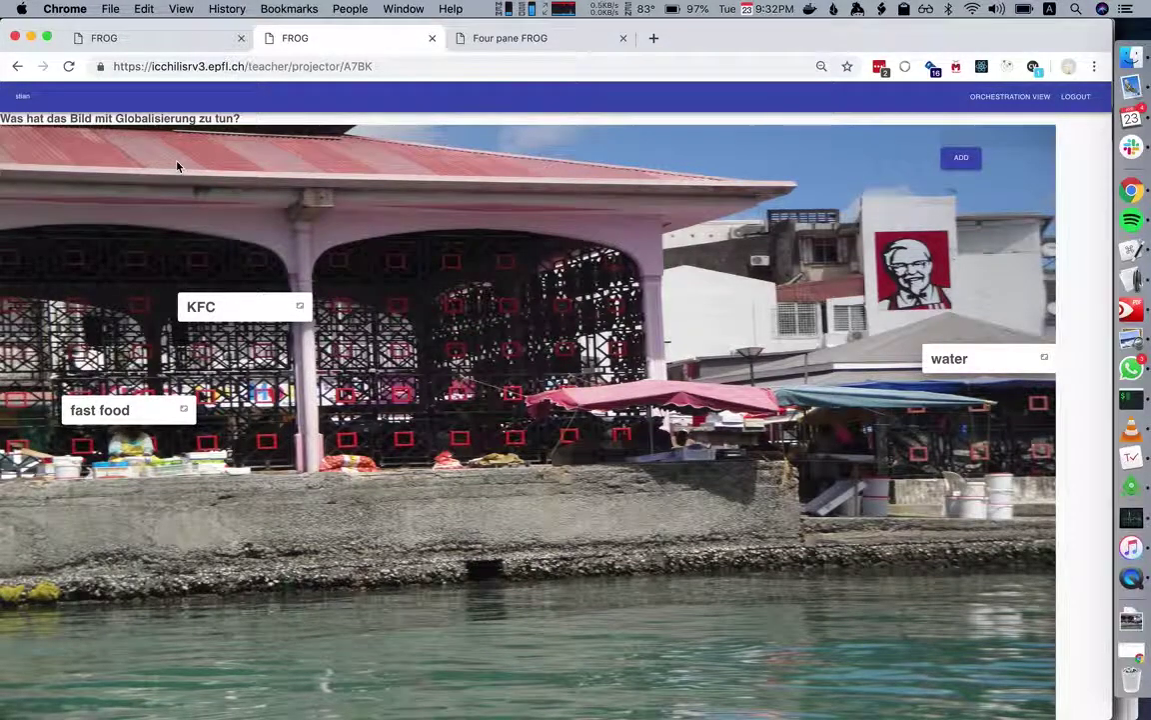
Advance the session to the Begriffe and Voraussetzungen group activities and return to the four-pane student view
{"action": "left_click", "coordinate": [140, 44]}
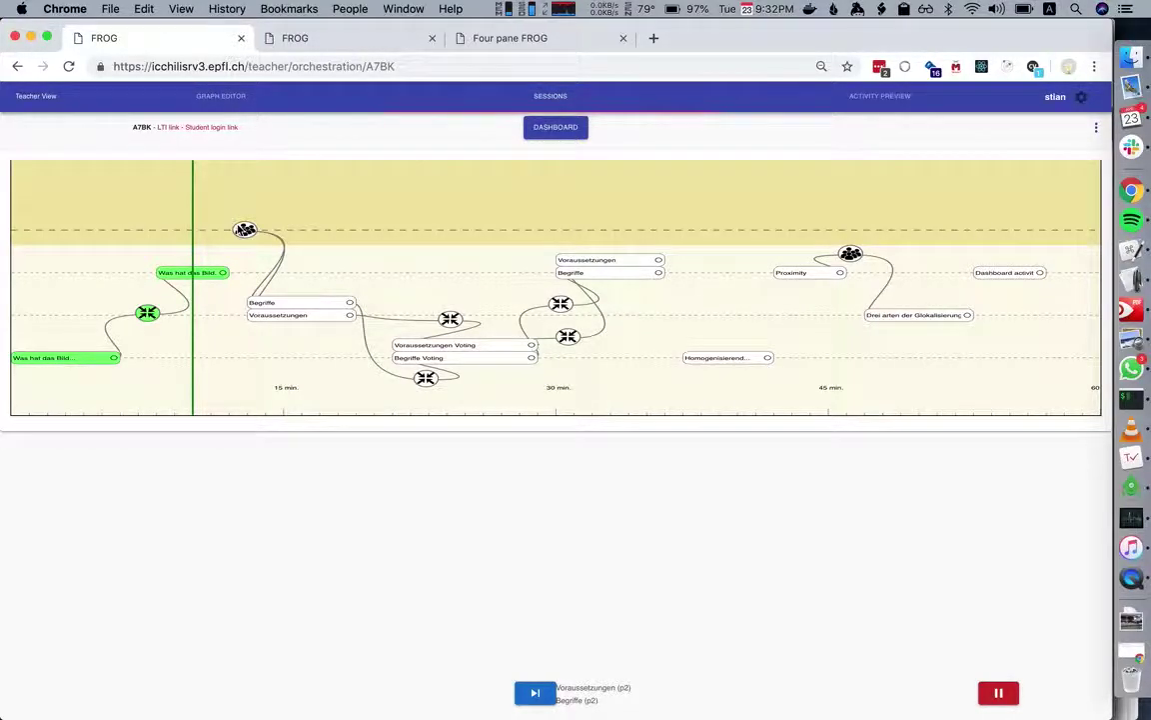
{"action": "left_click", "coordinate": [528, 690]}
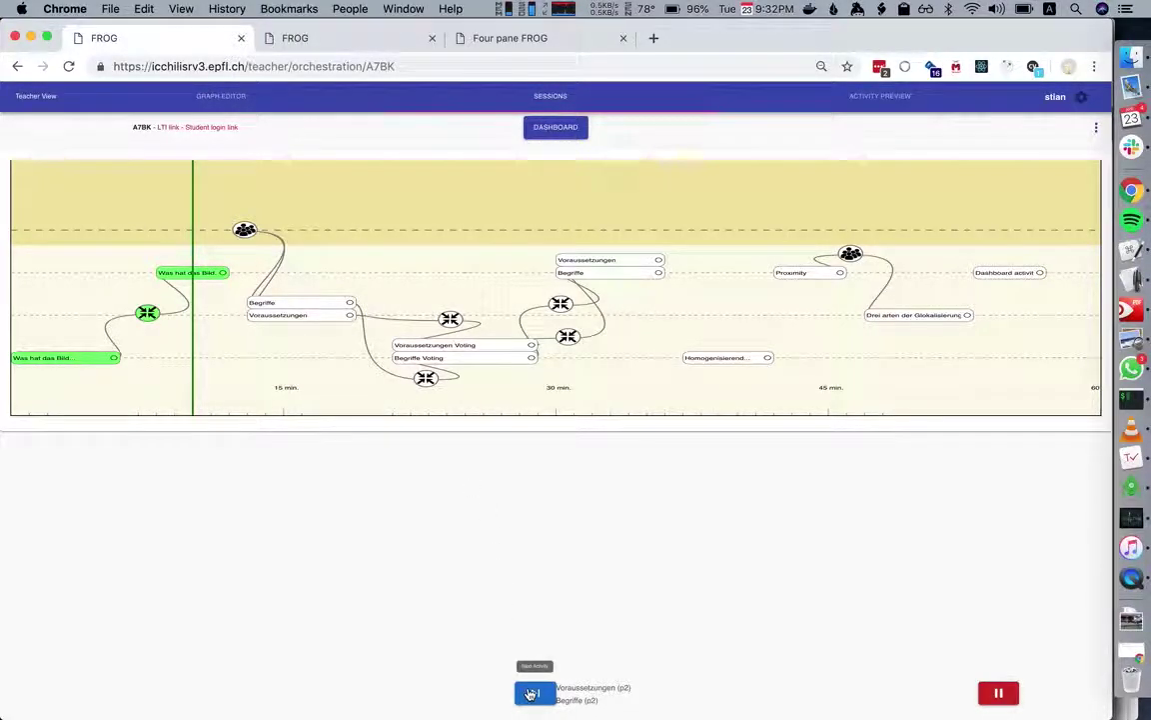
{"action": "left_click", "coordinate": [478, 36]}
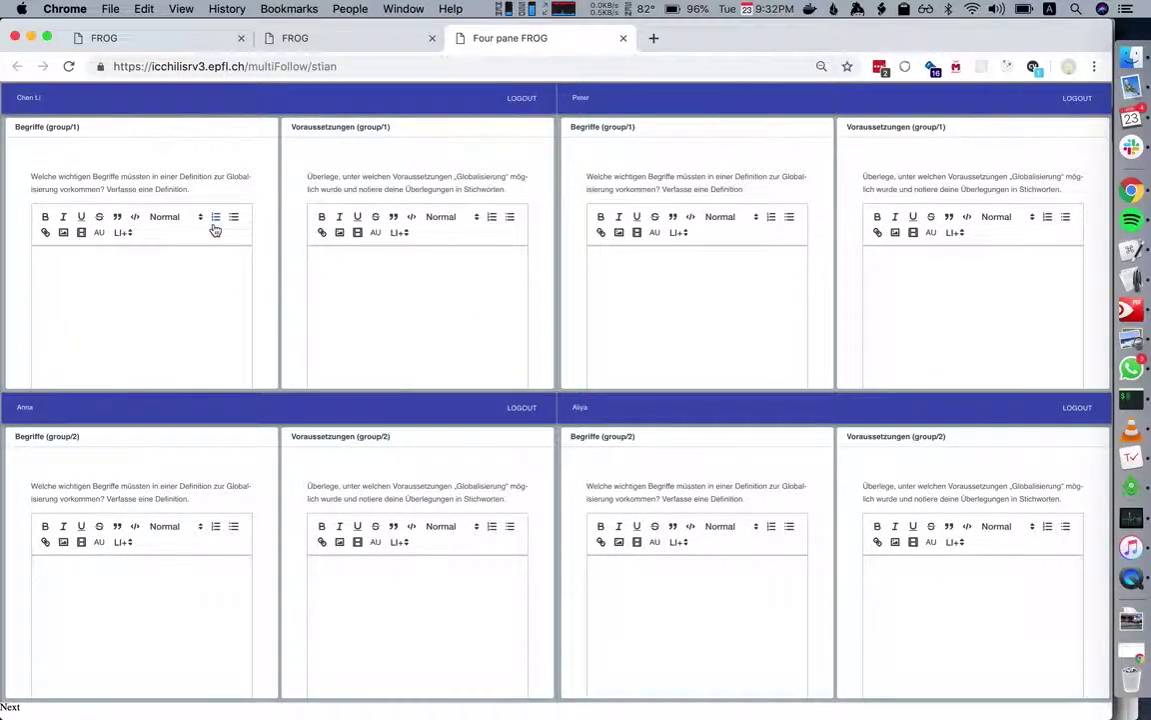
Write "begriff 1" and "begriff 2" on separate lines in group 1's Begriffe editor and "hallo" in both groups' remaining editors
{"action": "left_click", "coordinate": [193, 266]}
{"action": "type", "text": "begriff 1 "}
{"action": "type", "text": "begriff 2"}
{"action": "type", "text": "b"}
{"action": "key", "text": "Return"}
{"action": "type", "text": "e"}
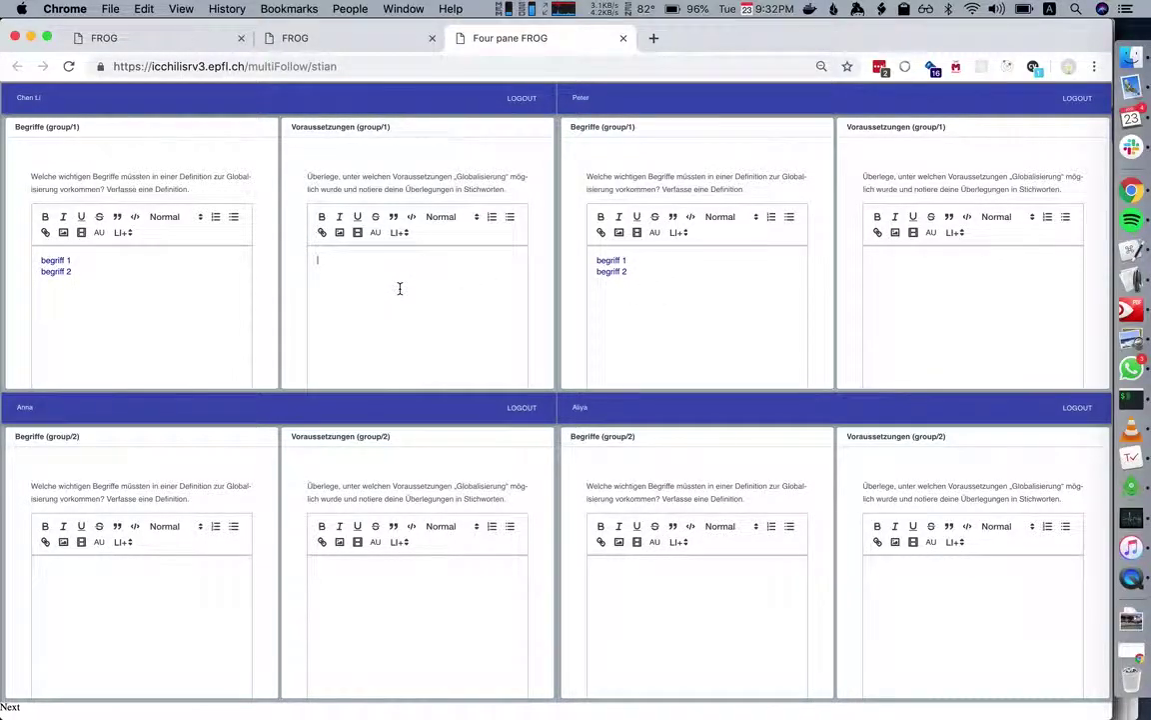
{"action": "type", "text": "llo"}
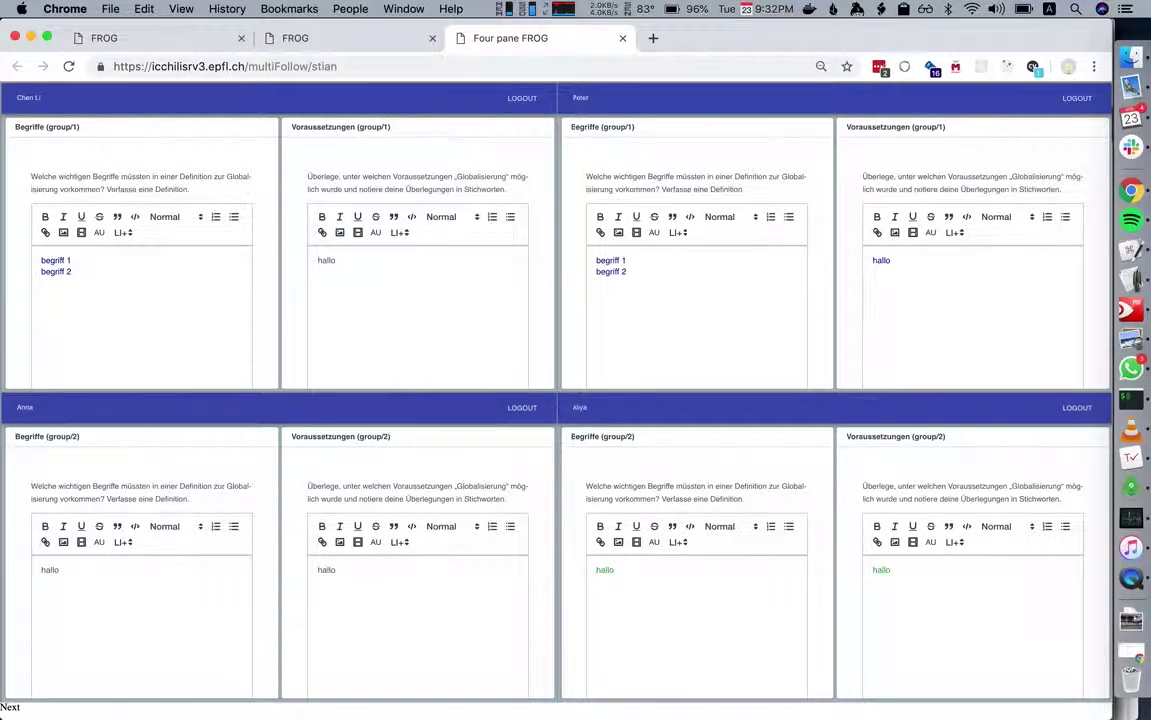
Advance the session to the Begriffe and Voraussetzungen voting activities and return to the four-pane student view
{"action": "left_click", "coordinate": [175, 40]}
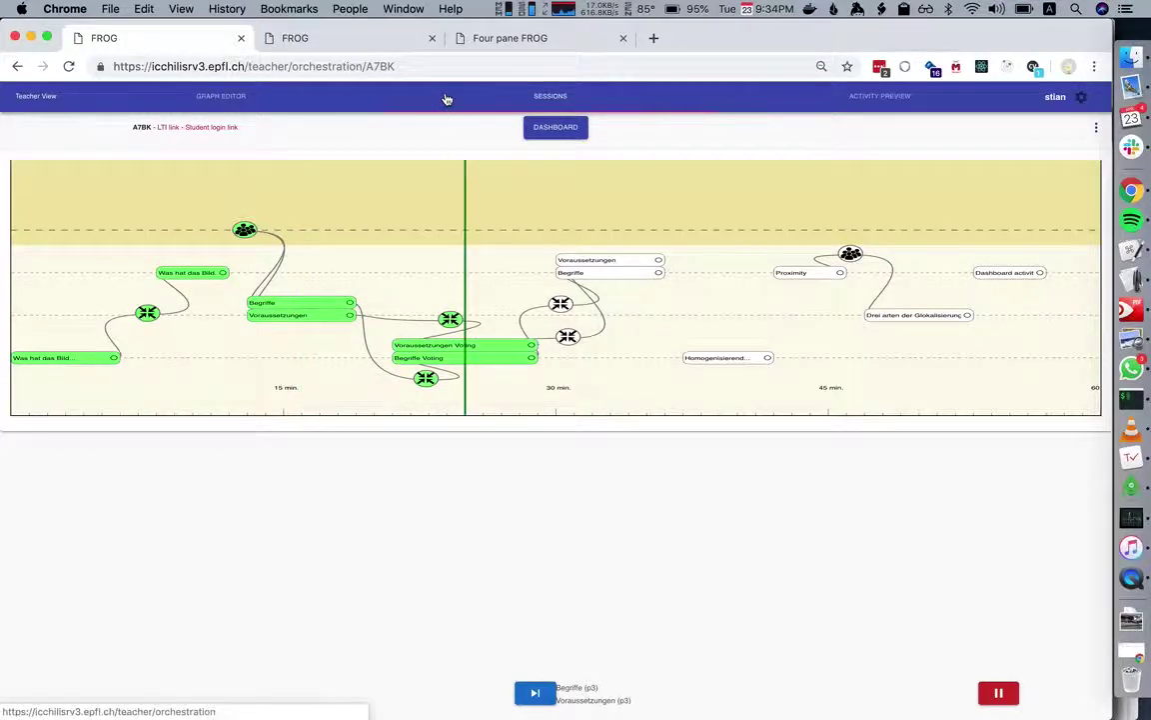
{"action": "left_click", "coordinate": [482, 40]}
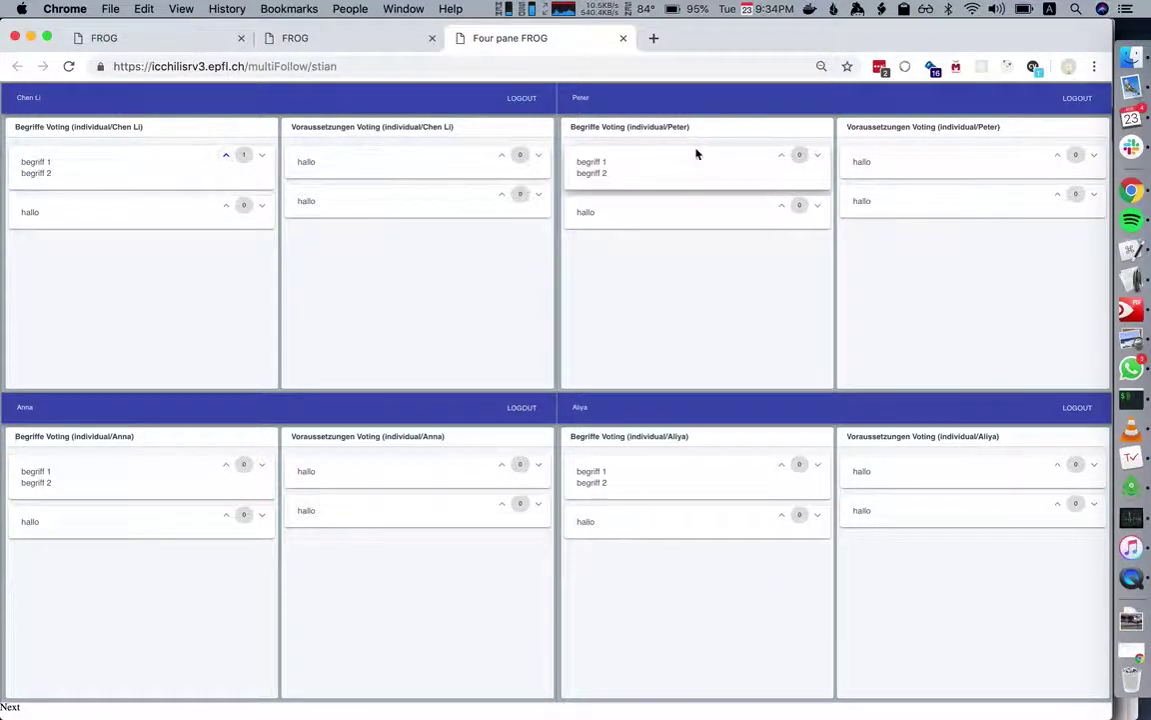
Upvote the "begriff 1 begriff 2" entry as the second and fourth students and downvote the third student's second Voraussetzungen entry
{"action": "left_click", "coordinate": [781, 156]}
{"action": "left_click", "coordinate": [782, 468]}
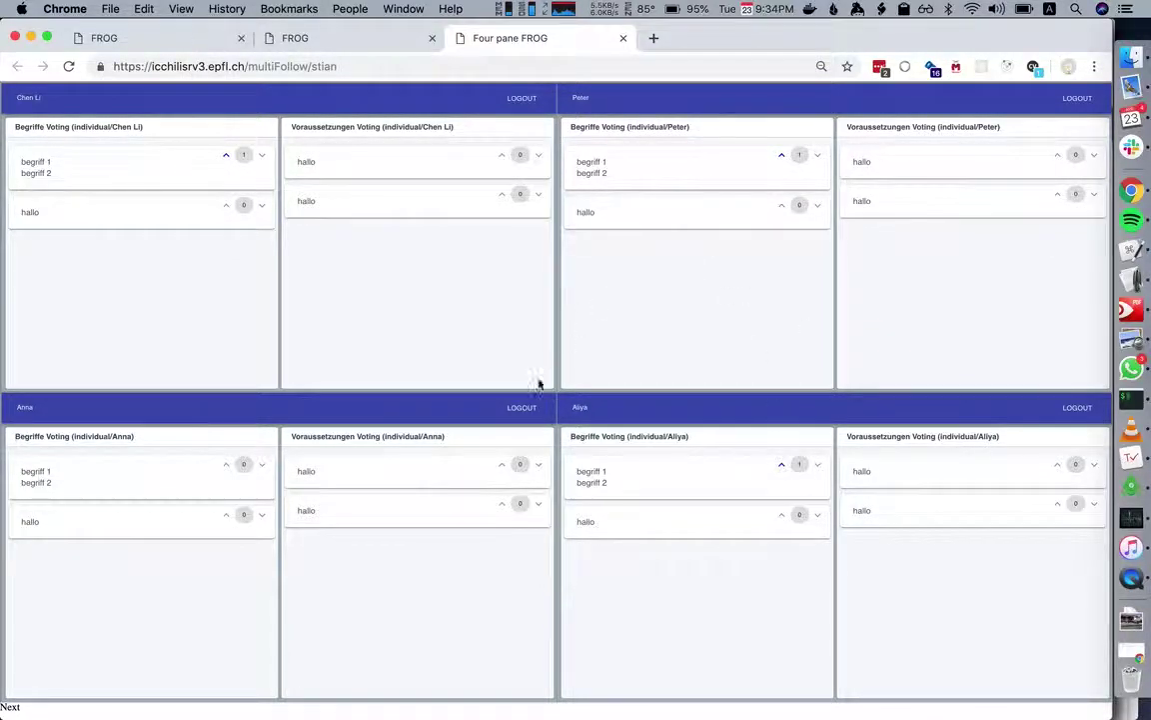
{"action": "left_click", "coordinate": [538, 503]}
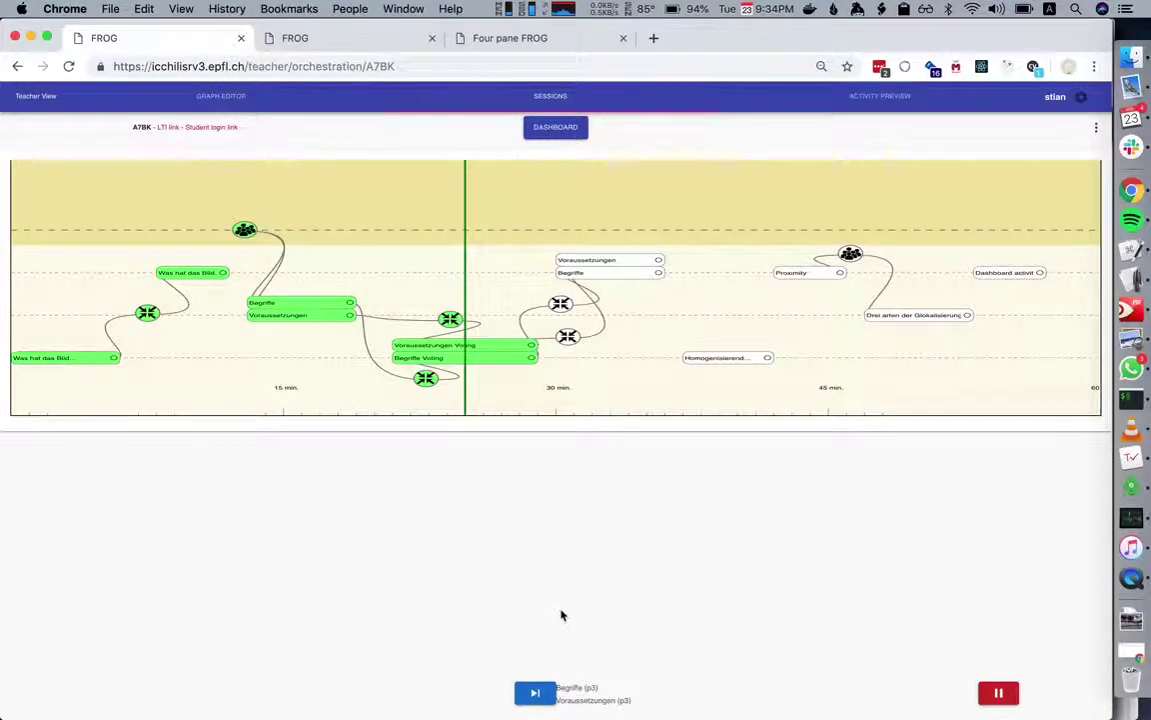
Advance the session to the whole-class Voraussetzungen and Begriffe activities and show the voting results in the projector view
{"action": "left_click", "coordinate": [534, 693]}
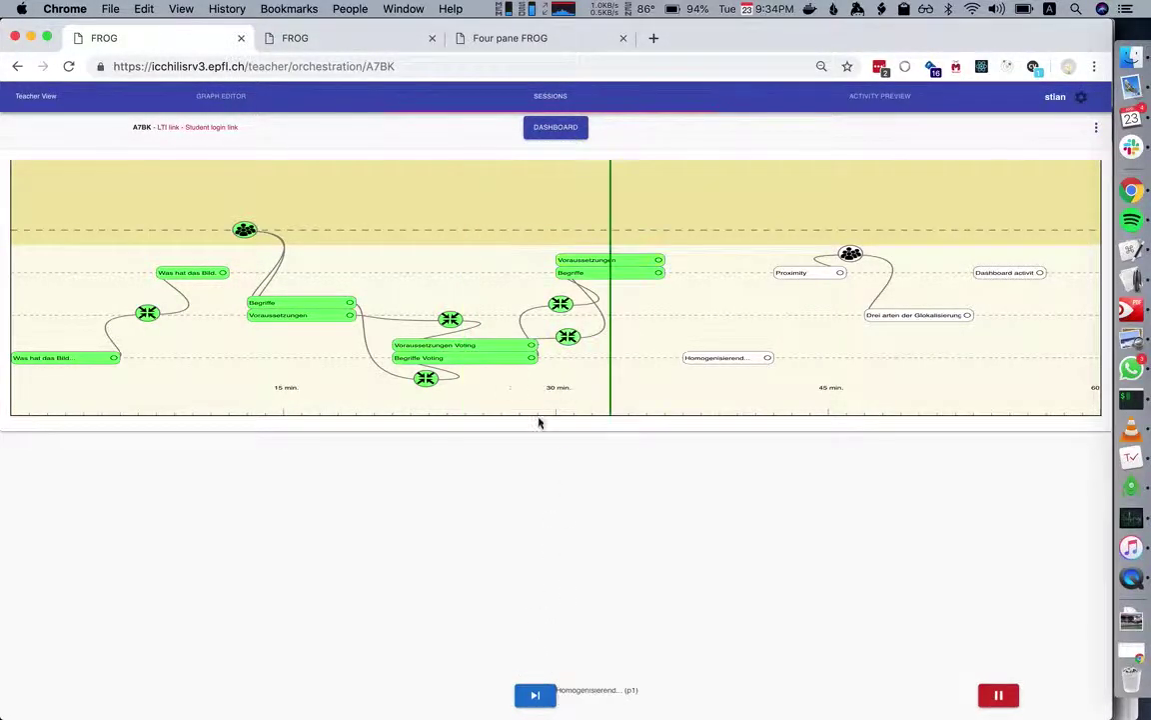
{"action": "left_click", "coordinate": [284, 39]}
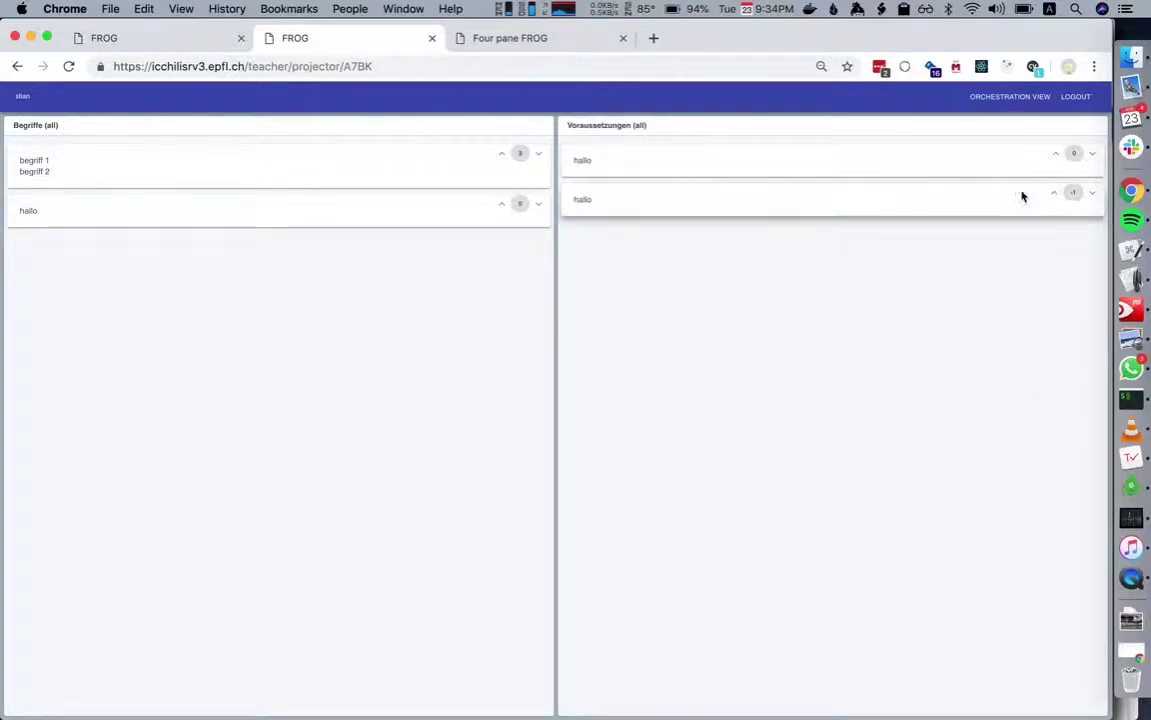
Advance the session to the "Homogenisierend..." sorting activity and open the four-pane student view
{"action": "left_click", "coordinate": [166, 38]}
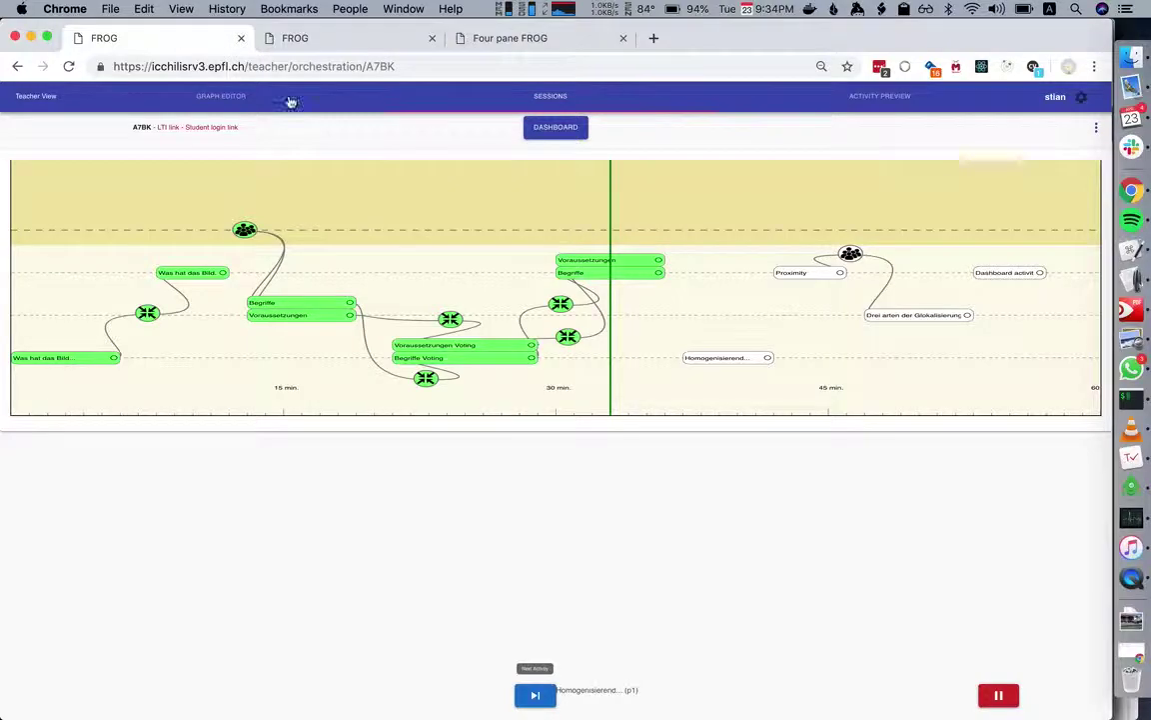
{"action": "left_click", "coordinate": [538, 696]}
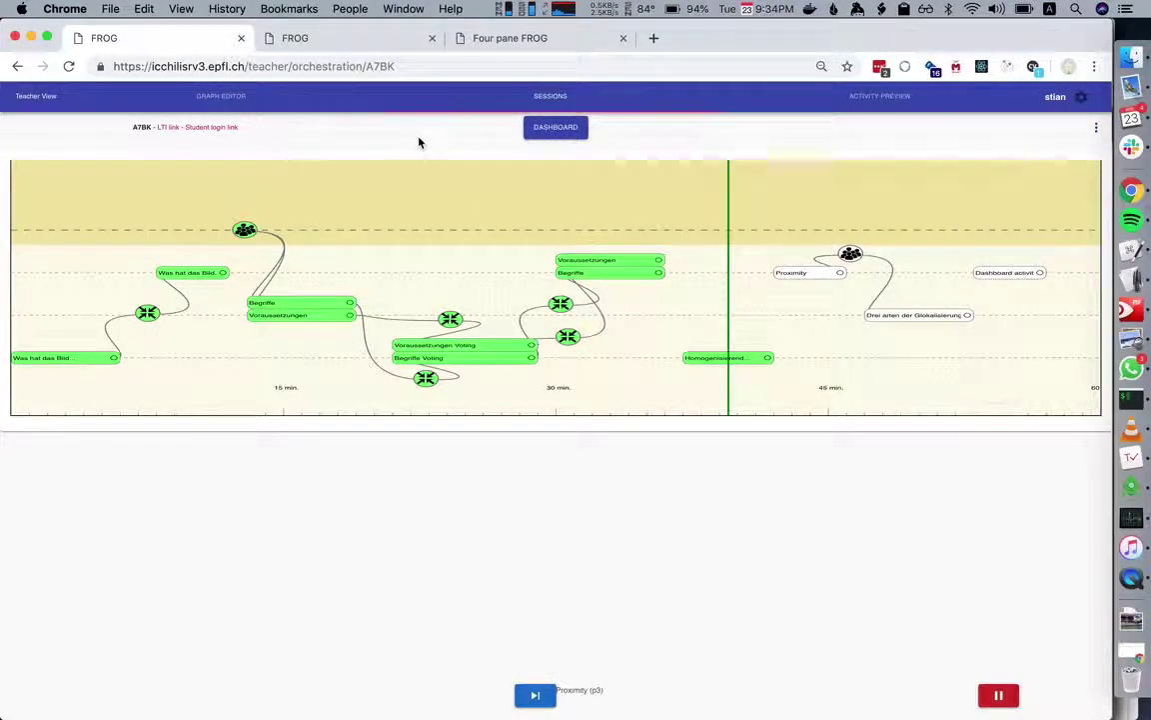
{"action": "left_click", "coordinate": [510, 40]}
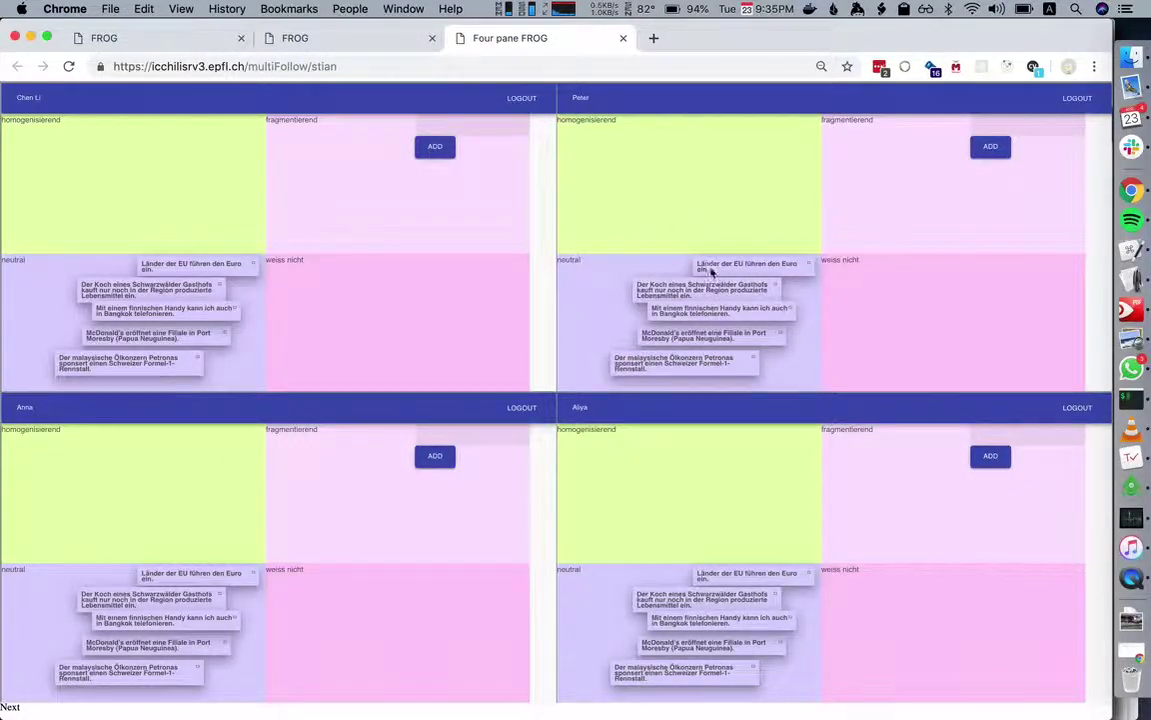
In the second student's pane, sort the Euro card into homogenisierend, the Schwarzwälder Gasthof card into fragmentierend and the finnisches Handy card into weiss nicht
{"action": "left_click_drag", "start_coordinate": [730, 266], "coordinate": [700, 170]}
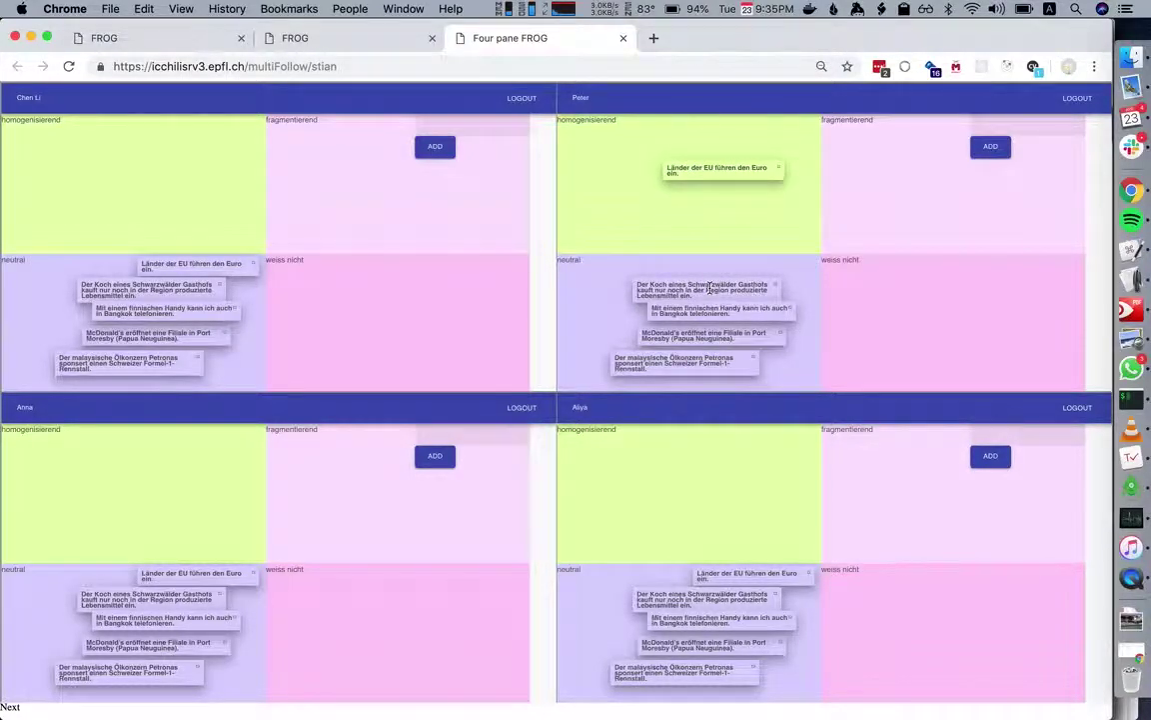
{"action": "left_click_drag", "start_coordinate": [710, 287], "coordinate": [927, 177]}
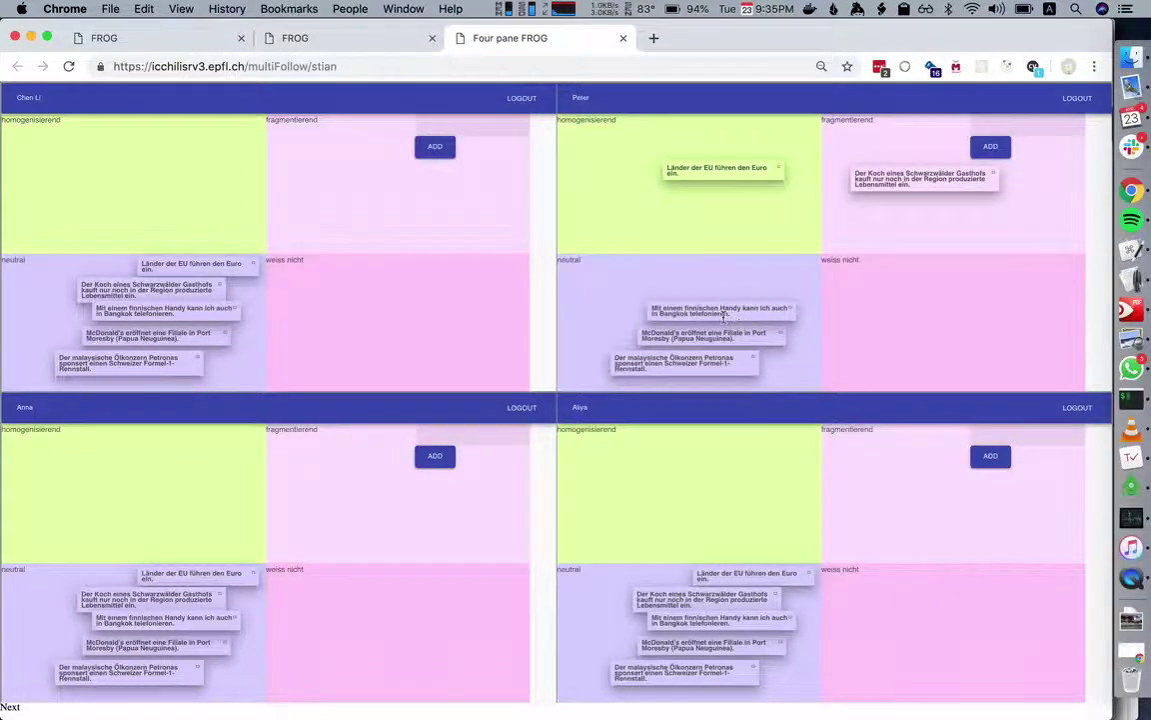
{"action": "left_click_drag", "start_coordinate": [757, 311], "coordinate": [955, 305]}
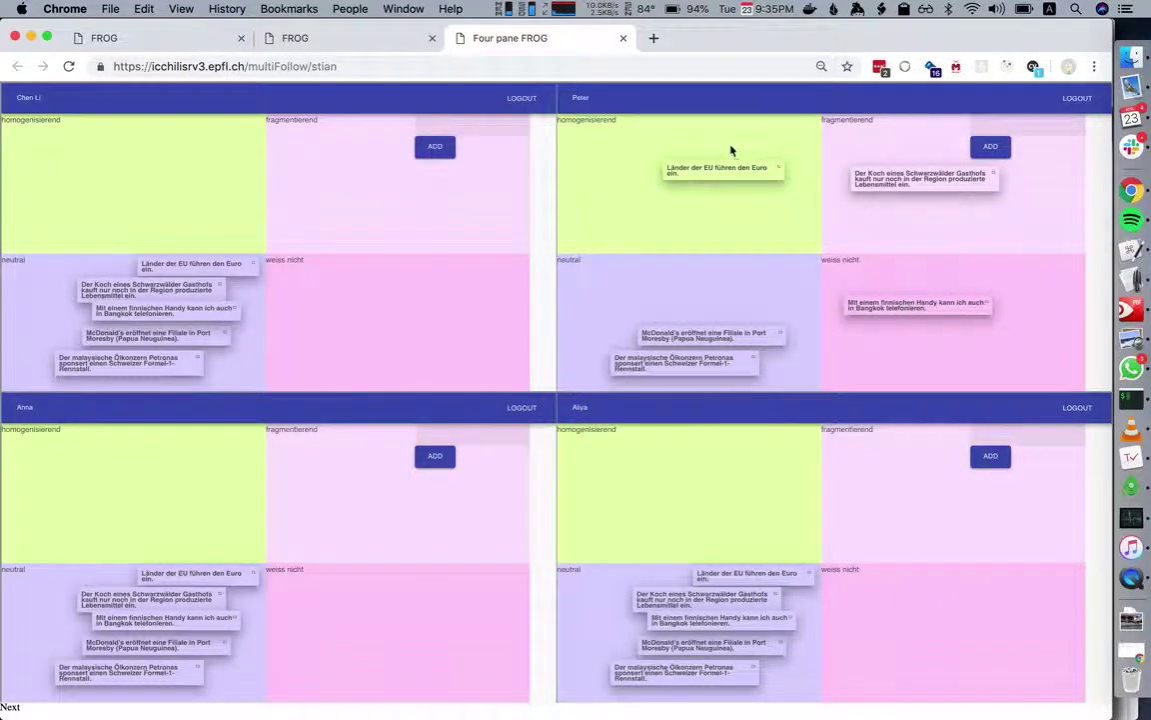
In the first and third students' panes, sort the Euro card into homogenisierend and the Schwarzwälder Gasthof card into weiss nicht
{"action": "left_click_drag", "start_coordinate": [717, 168], "coordinate": [719, 204]}
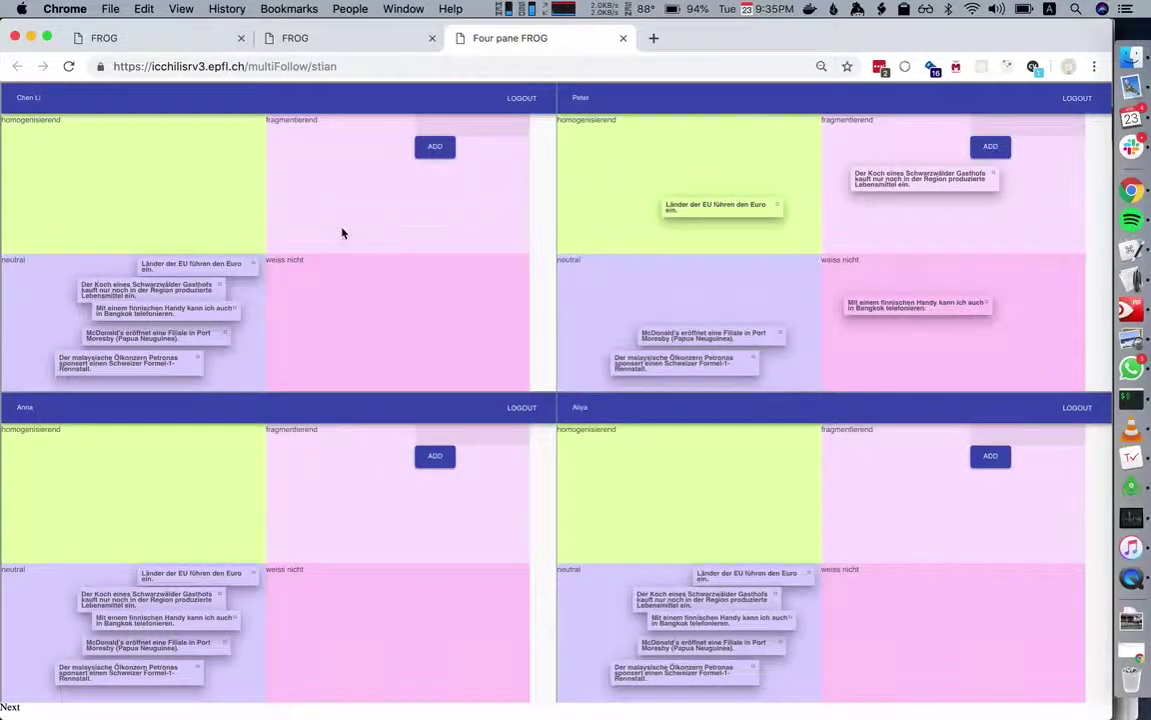
{"action": "left_click_drag", "start_coordinate": [218, 265], "coordinate": [199, 191]}
{"action": "left_click_drag", "start_coordinate": [187, 284], "coordinate": [405, 304]}
{"action": "left_click_drag", "start_coordinate": [213, 569], "coordinate": [192, 510]}
{"action": "left_click_drag", "start_coordinate": [183, 603], "coordinate": [406, 614]}
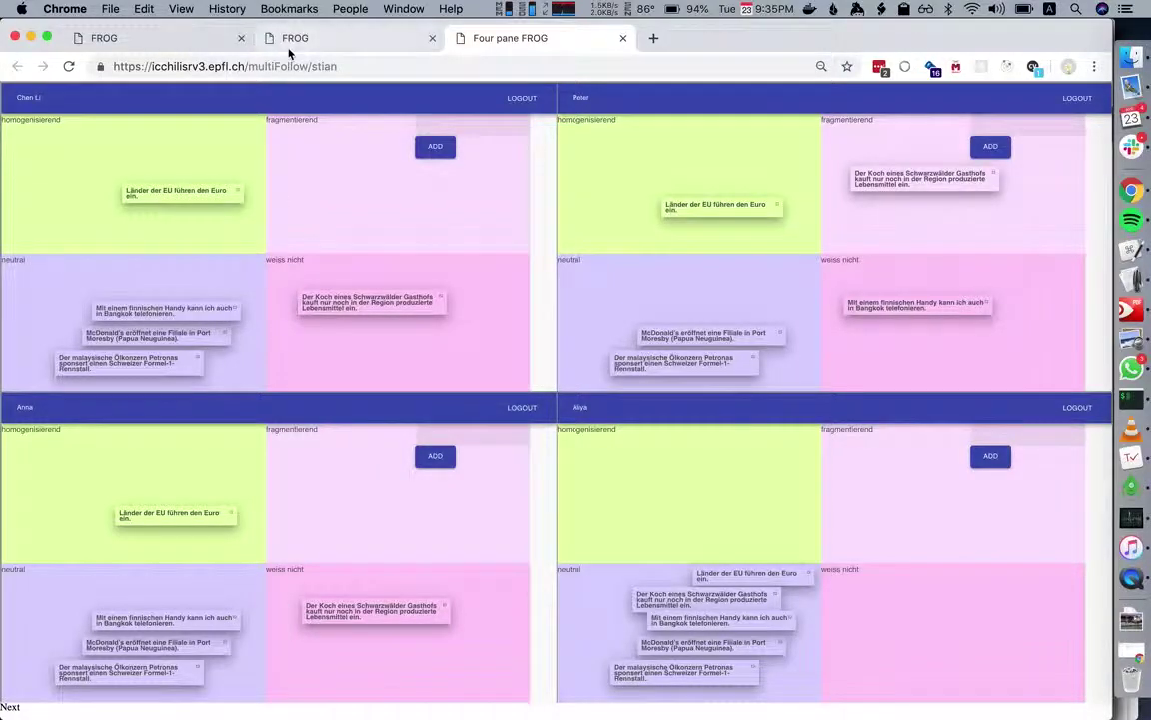
Advance the session to the Proximity activity and open the four-pane student view
{"action": "left_click", "coordinate": [170, 37]}
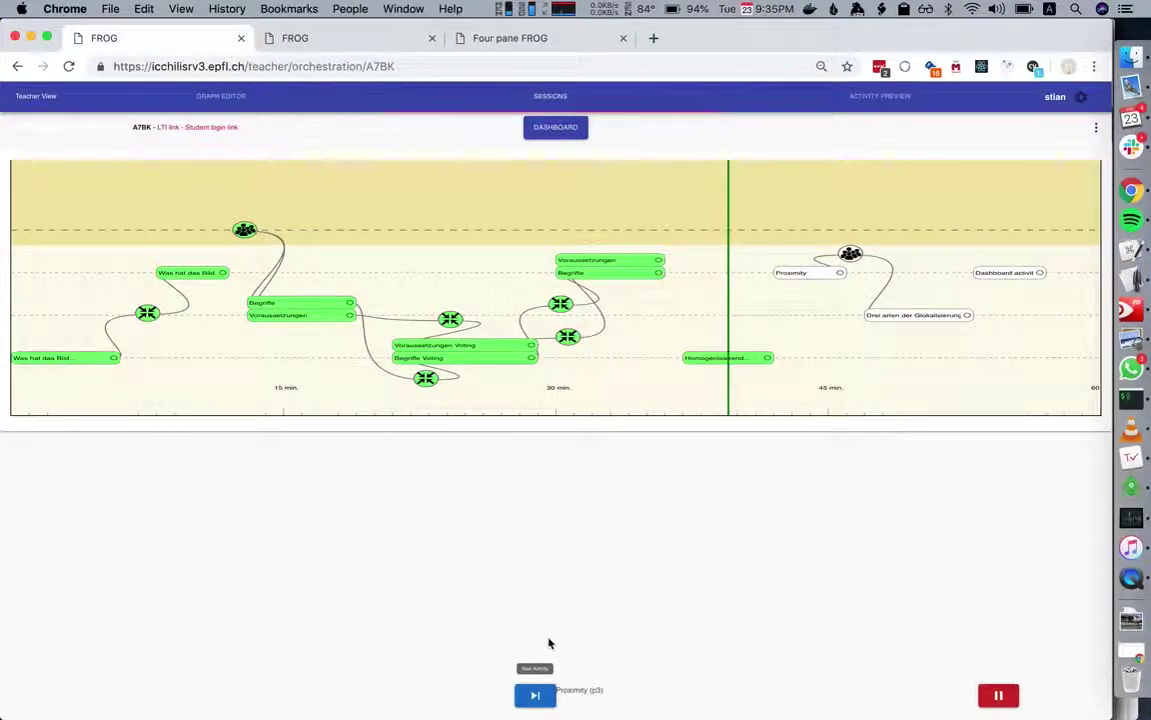
{"action": "left_click", "coordinate": [537, 697]}
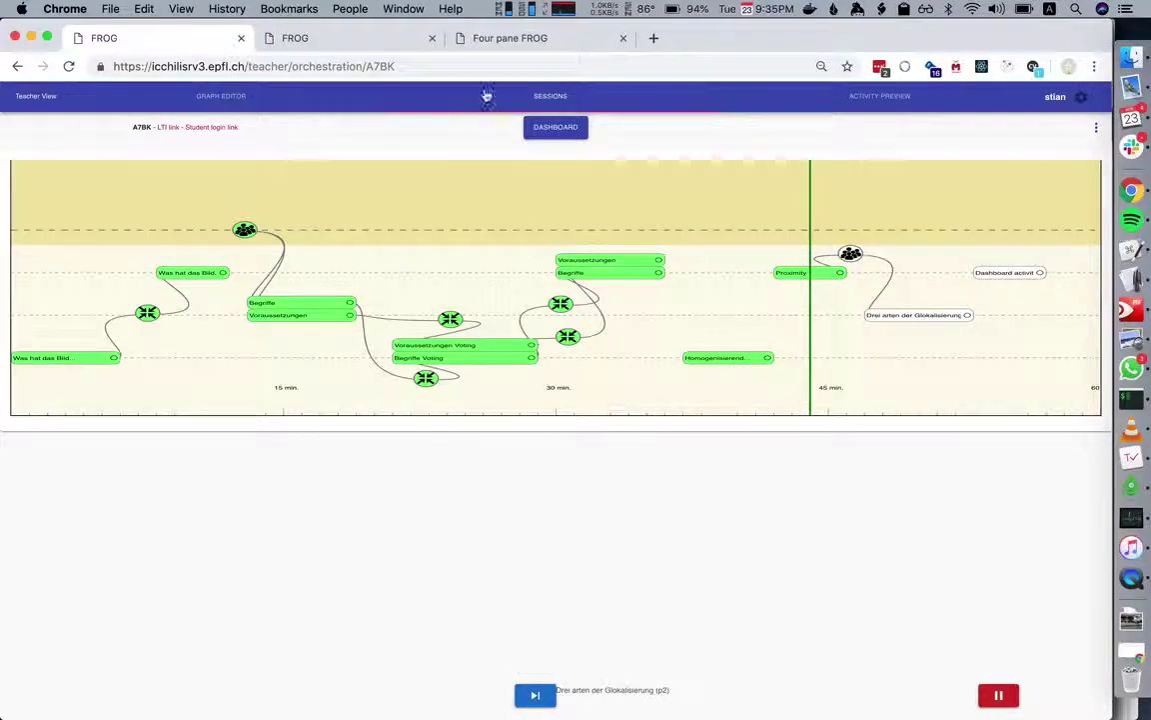
{"action": "left_click", "coordinate": [510, 40]}
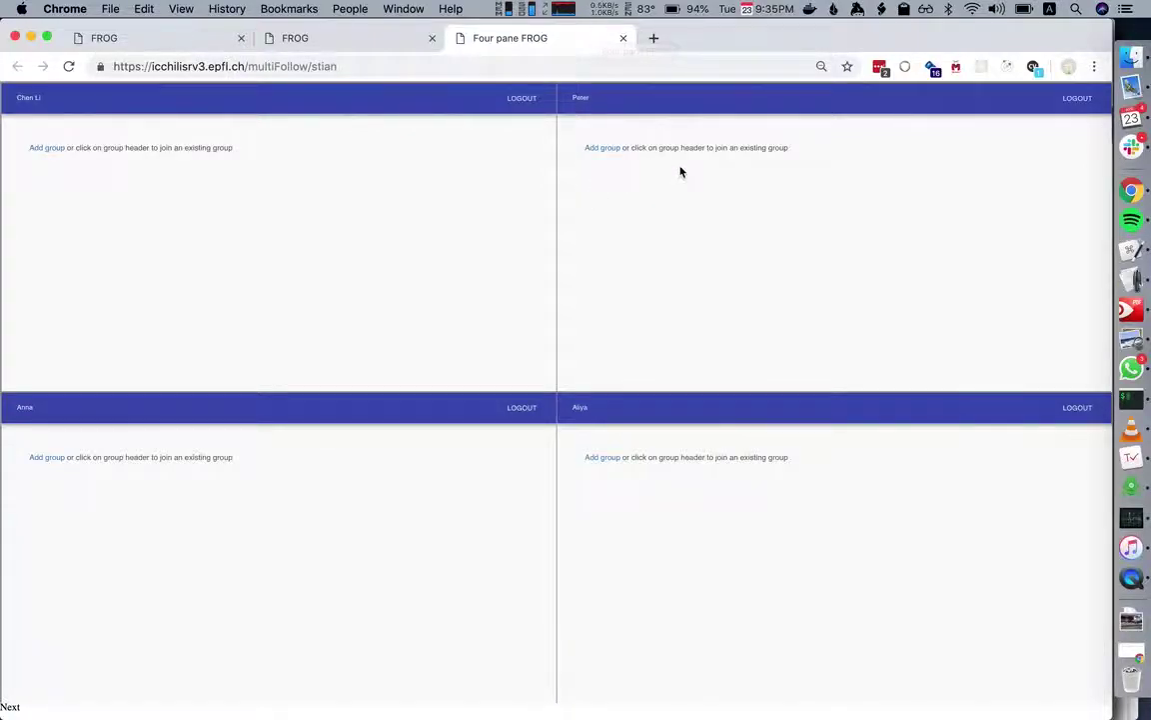
Add Group 1 as the second student and join it as the third; add Group 2 as the fourth student and join it as the first
{"action": "left_click", "coordinate": [604, 148]}
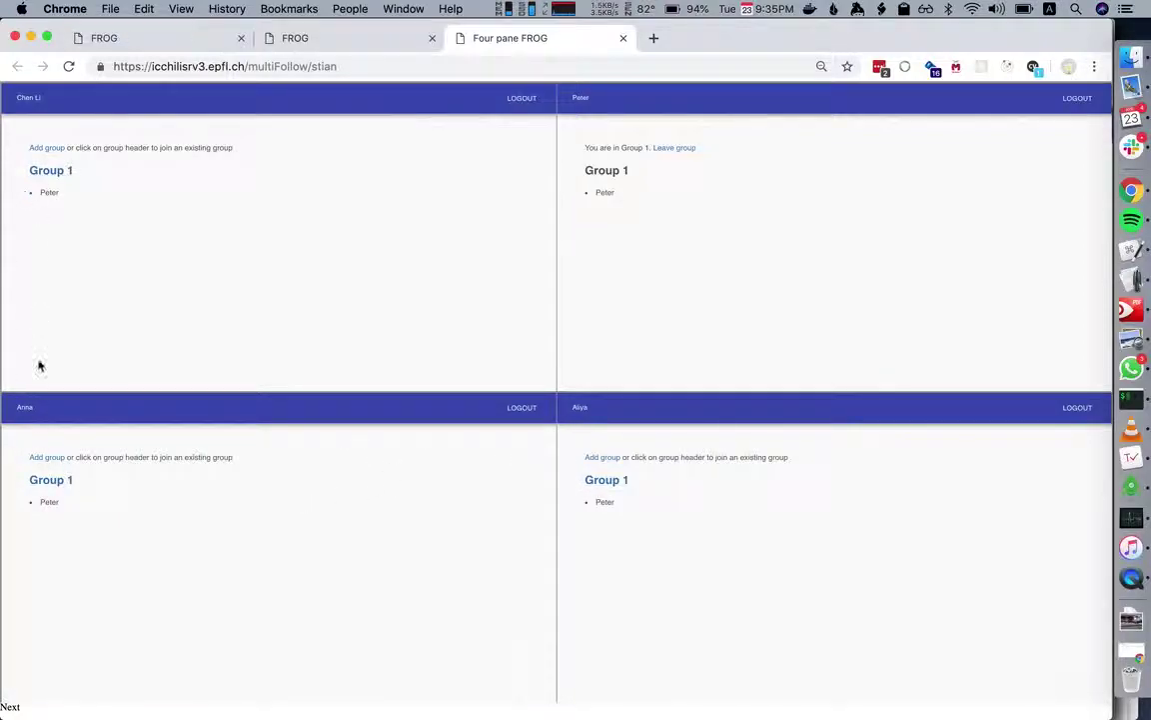
{"action": "left_click", "coordinate": [56, 484]}
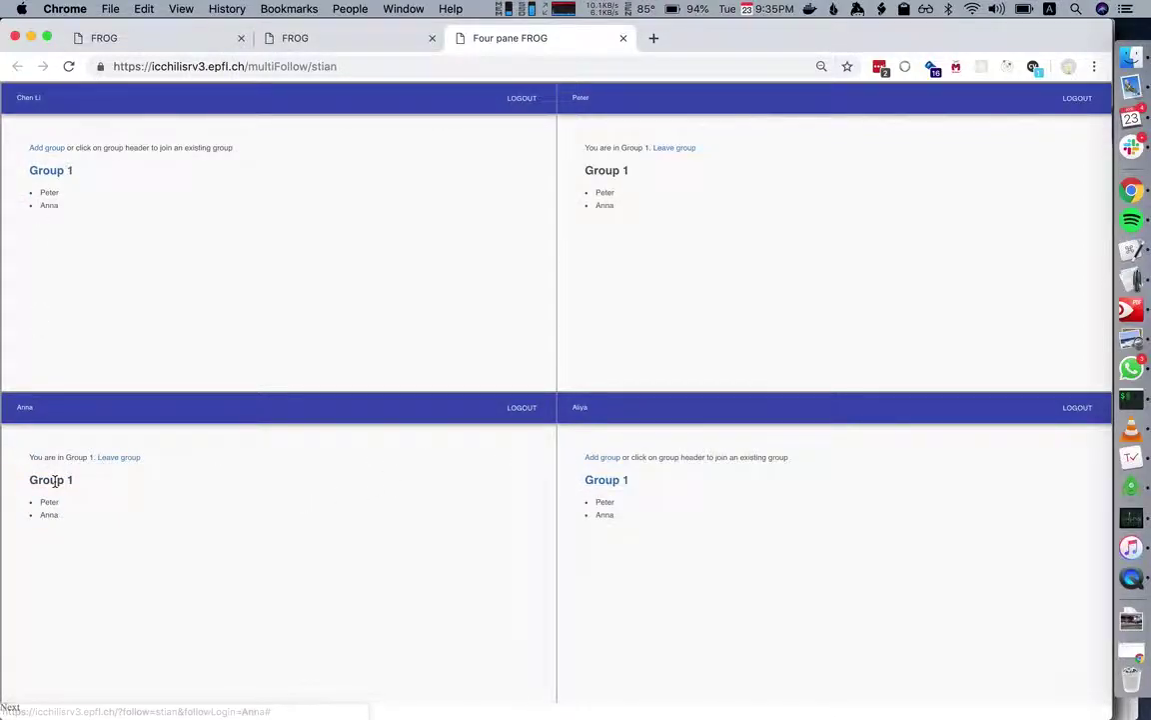
{"action": "left_click", "coordinate": [602, 458]}
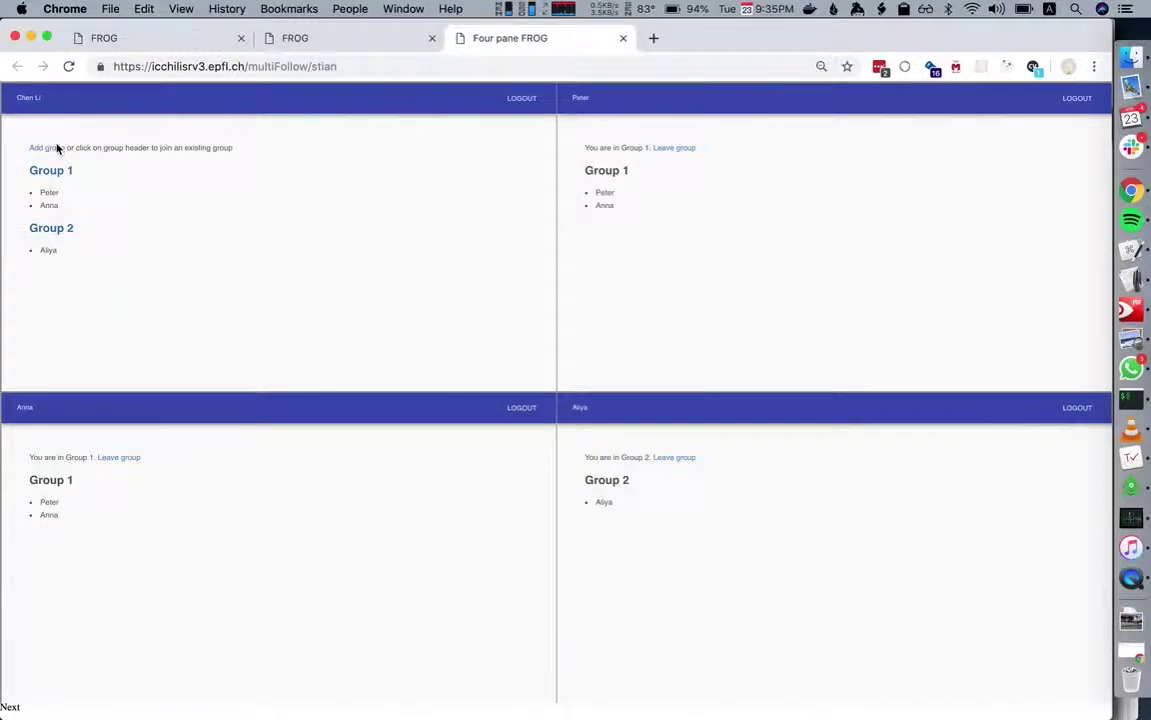
{"action": "left_click", "coordinate": [56, 231]}
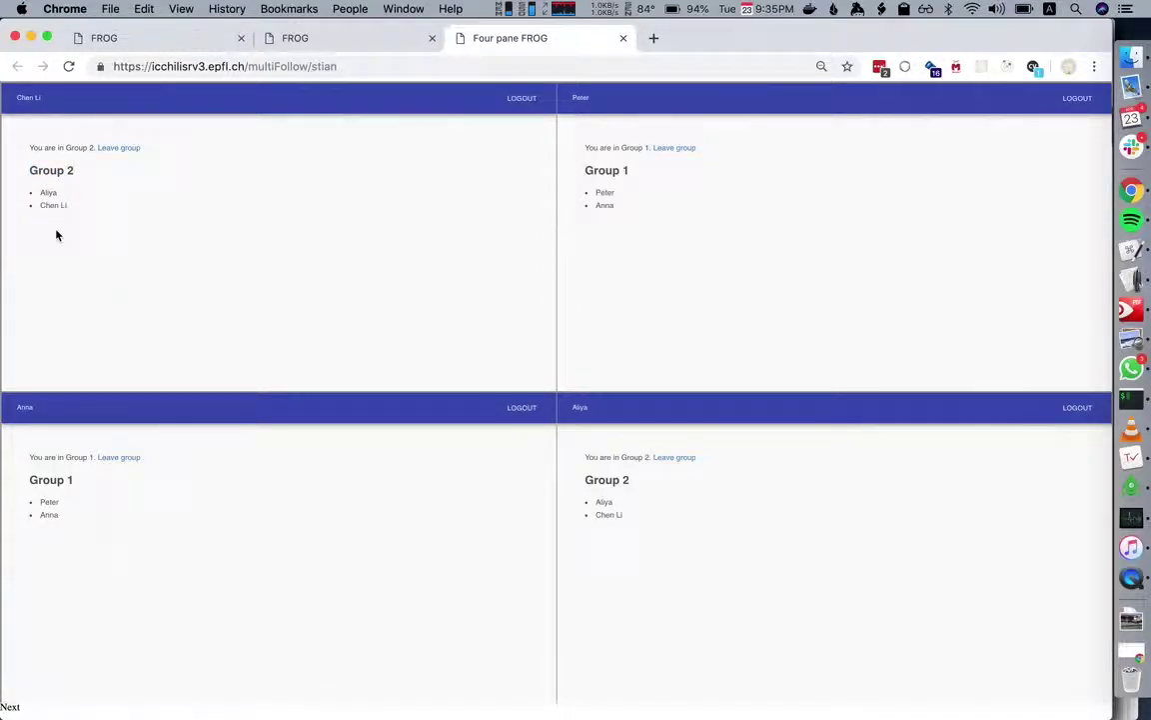
Move the second student out of Group 1 into Group 2 and back into Group 1
{"action": "left_click", "coordinate": [683, 150]}
{"action": "left_click", "coordinate": [610, 217]}
{"action": "left_click", "coordinate": [663, 148]}
{"action": "left_click", "coordinate": [610, 172]}
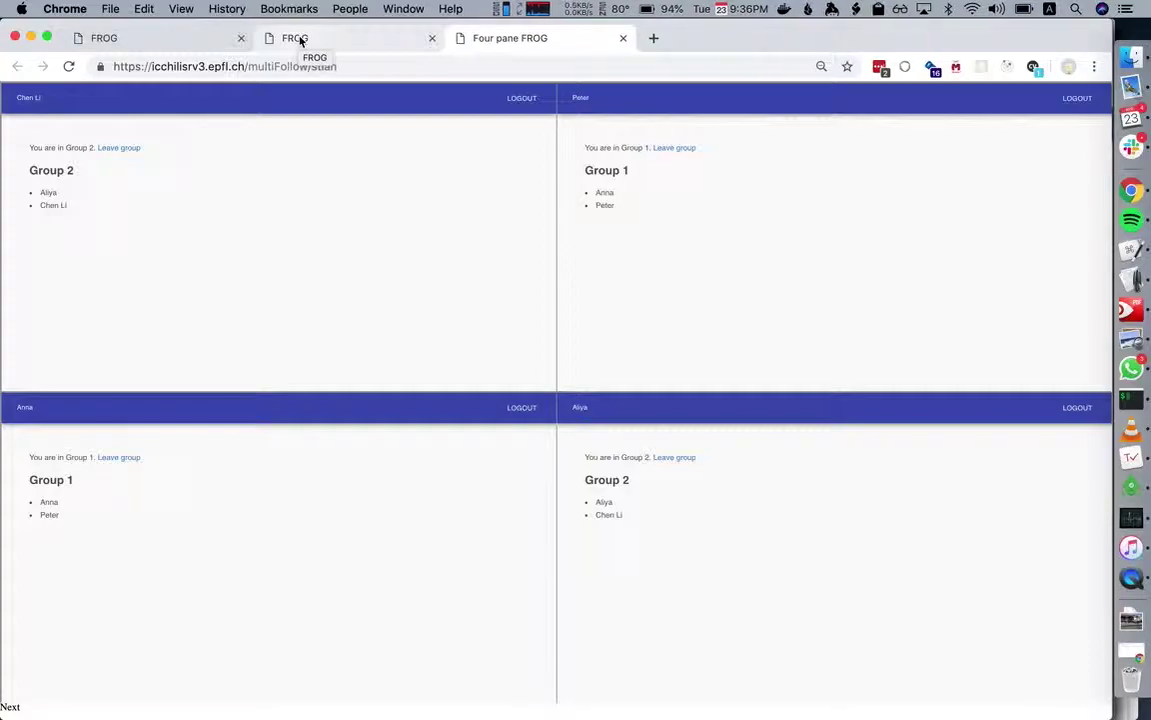
Advance the session to the "Drei arten der Glokalisierung" activity and open the four-pane student view
{"action": "left_click", "coordinate": [159, 37]}
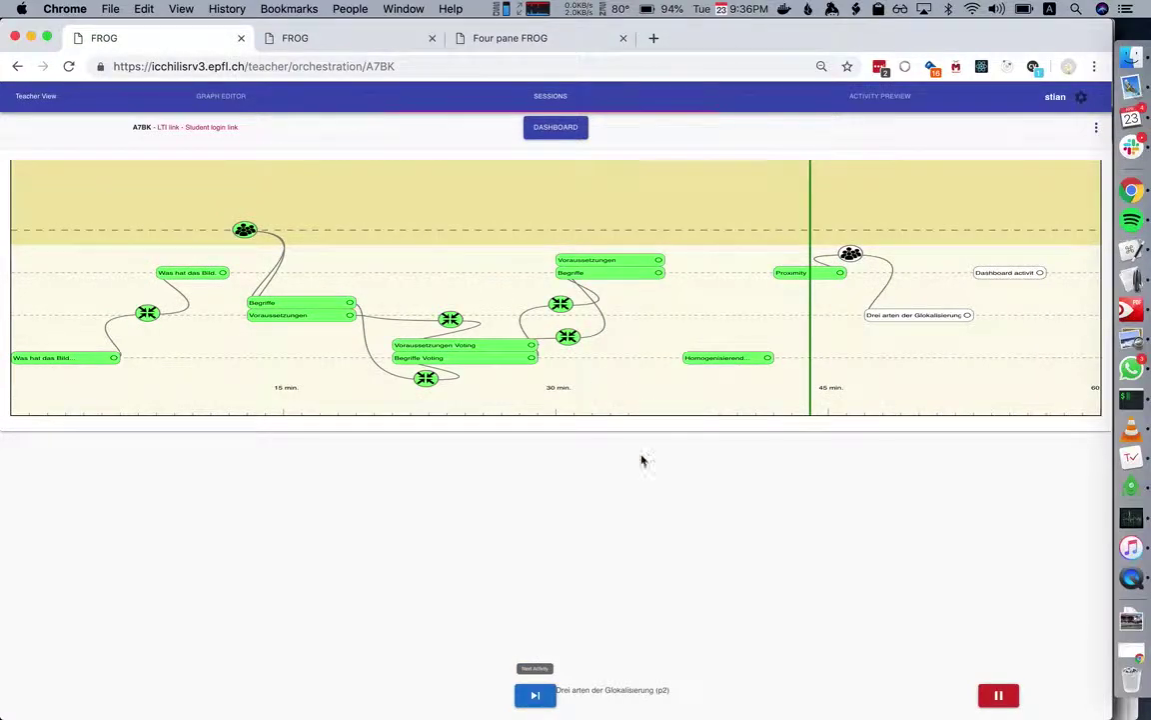
{"action": "left_click", "coordinate": [535, 696]}
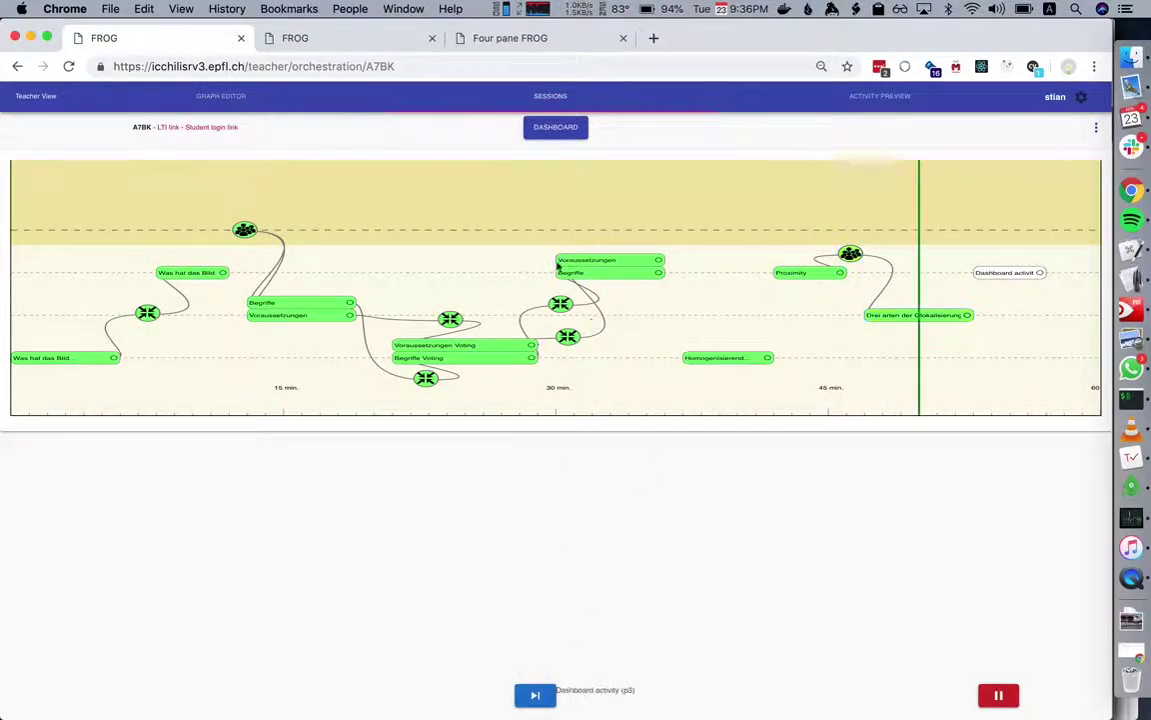
{"action": "left_click", "coordinate": [512, 40]}
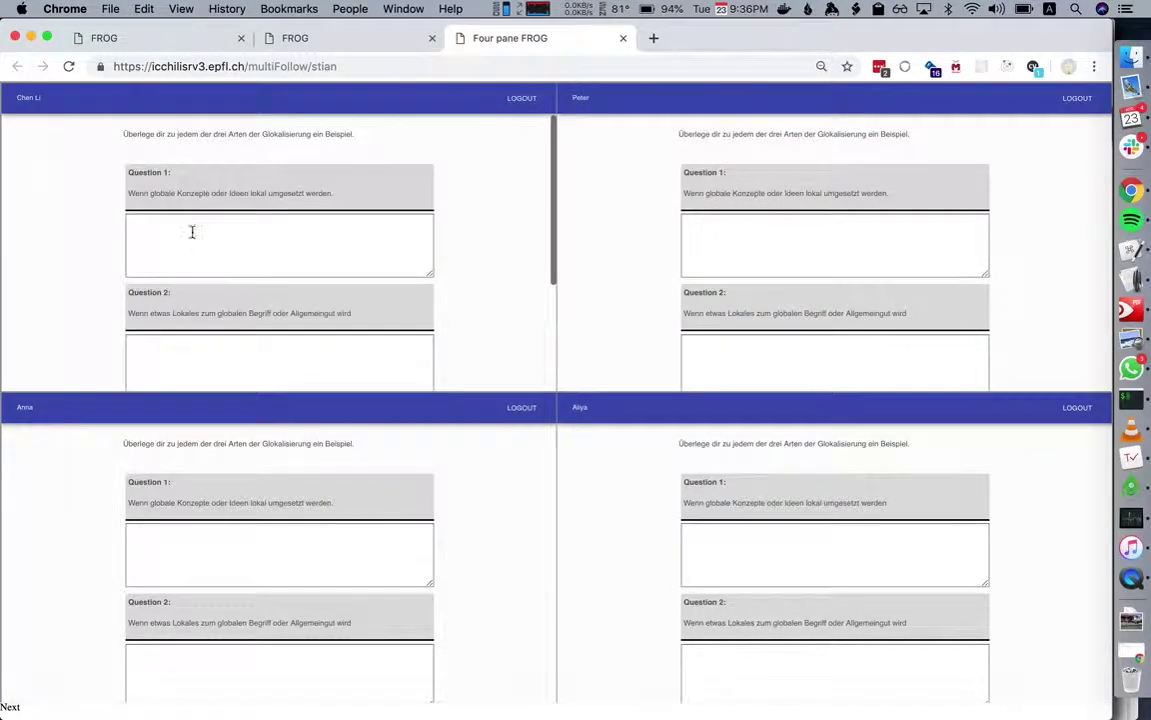
Answer Question 1 with "Globlasaiton" in the first student's pane and open the teacher dashboard with the activity's answers
{"action": "left_click", "coordinate": [191, 232]}
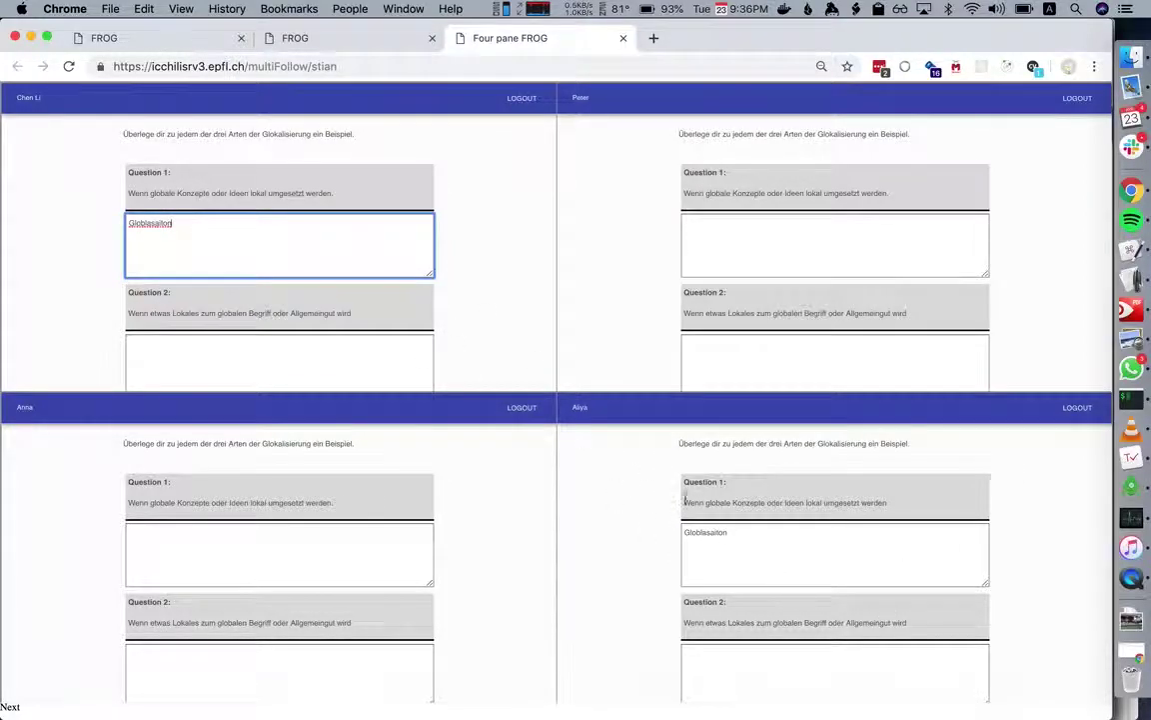
{"action": "left_click", "coordinate": [150, 42]}
{"action": "left_click", "coordinate": [564, 128]}
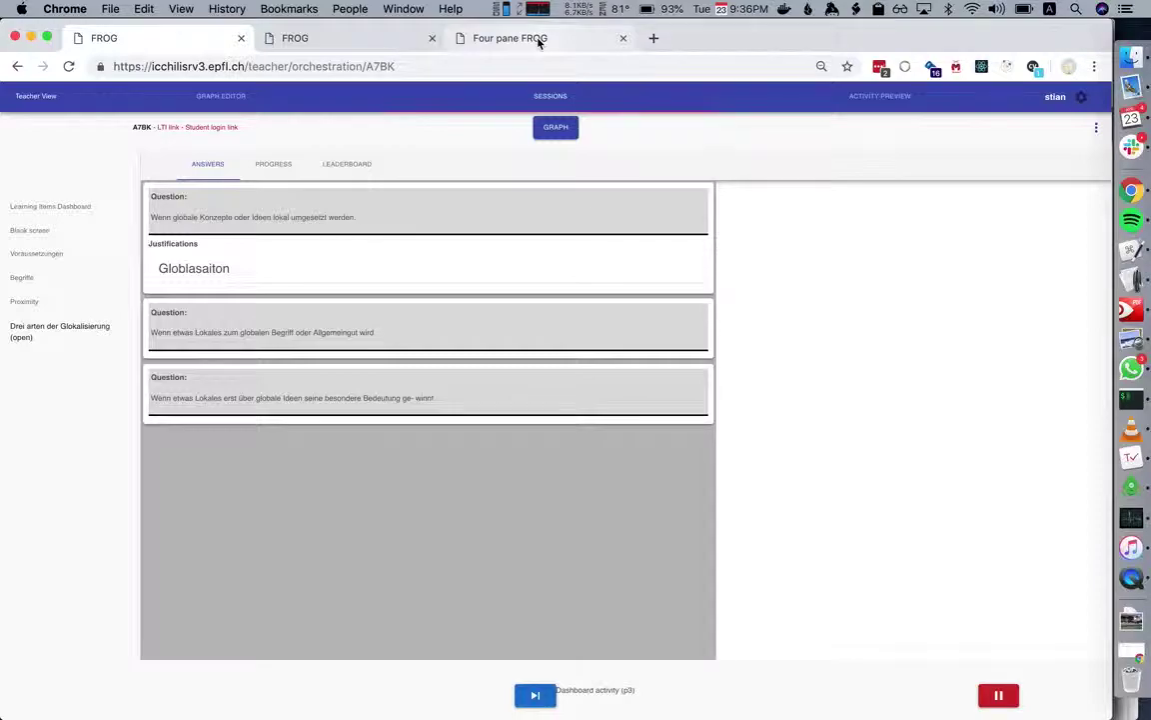
Advance the session to the Dashboard activity from the session graph and check the answers in the projector view
{"action": "left_click", "coordinate": [548, 132]}
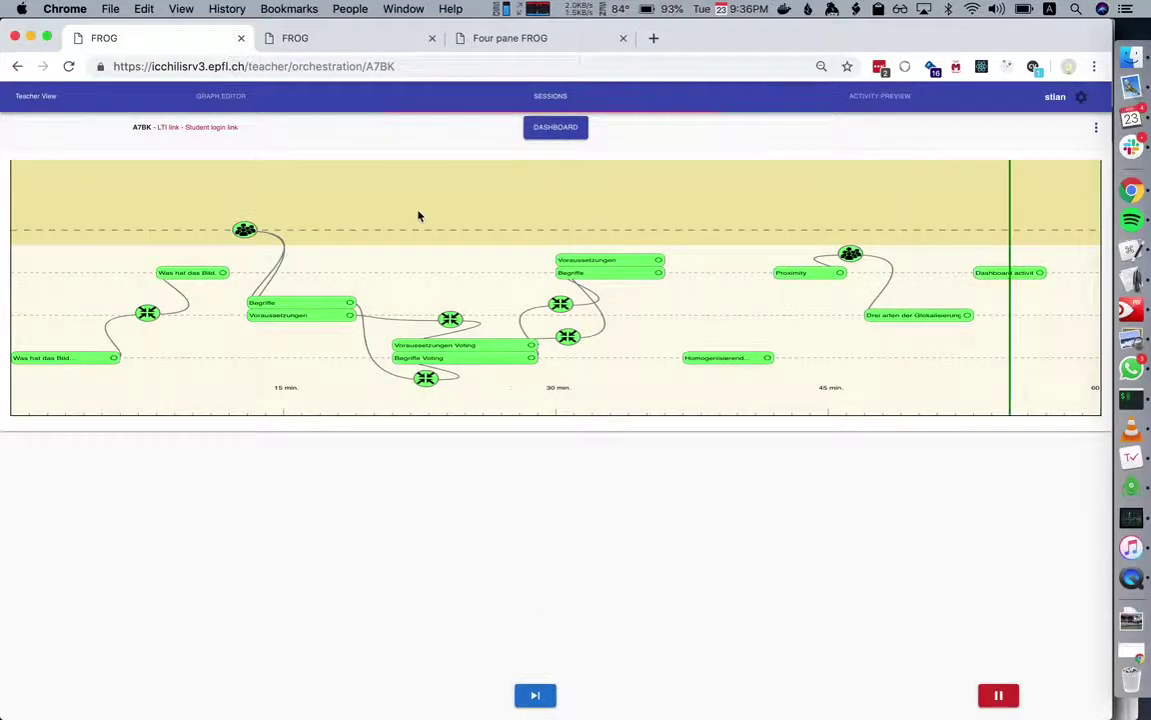
{"action": "left_click", "coordinate": [324, 40]}
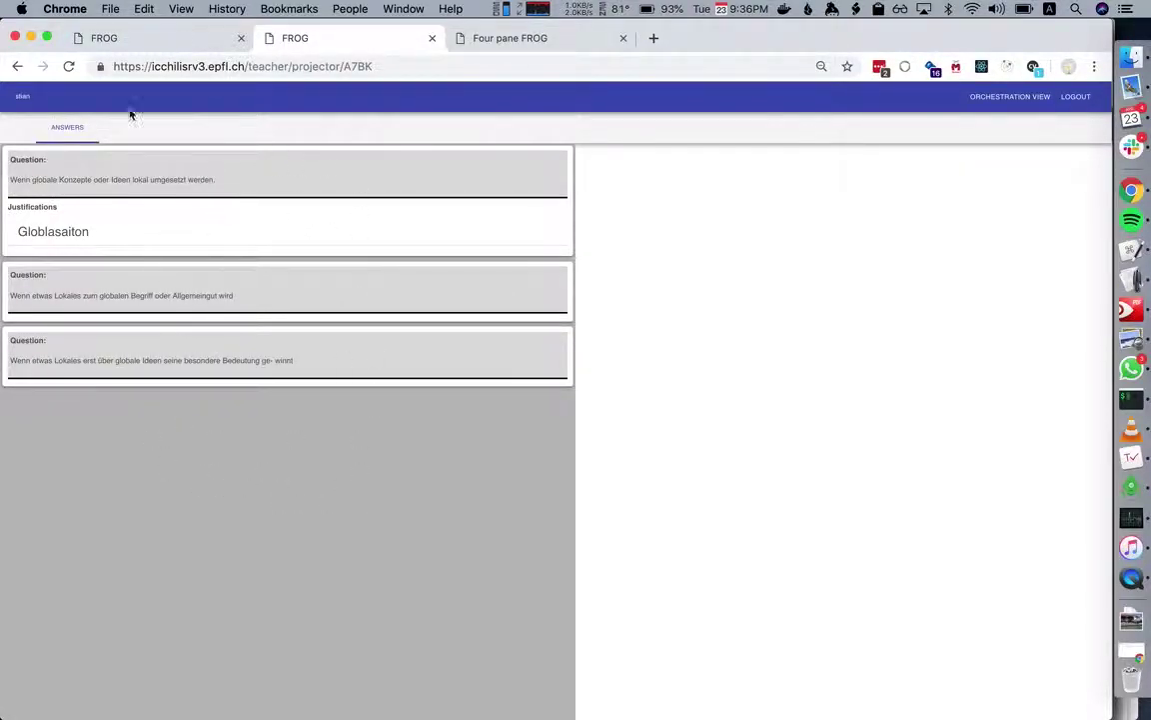
{"action": "left_click", "coordinate": [111, 41]}
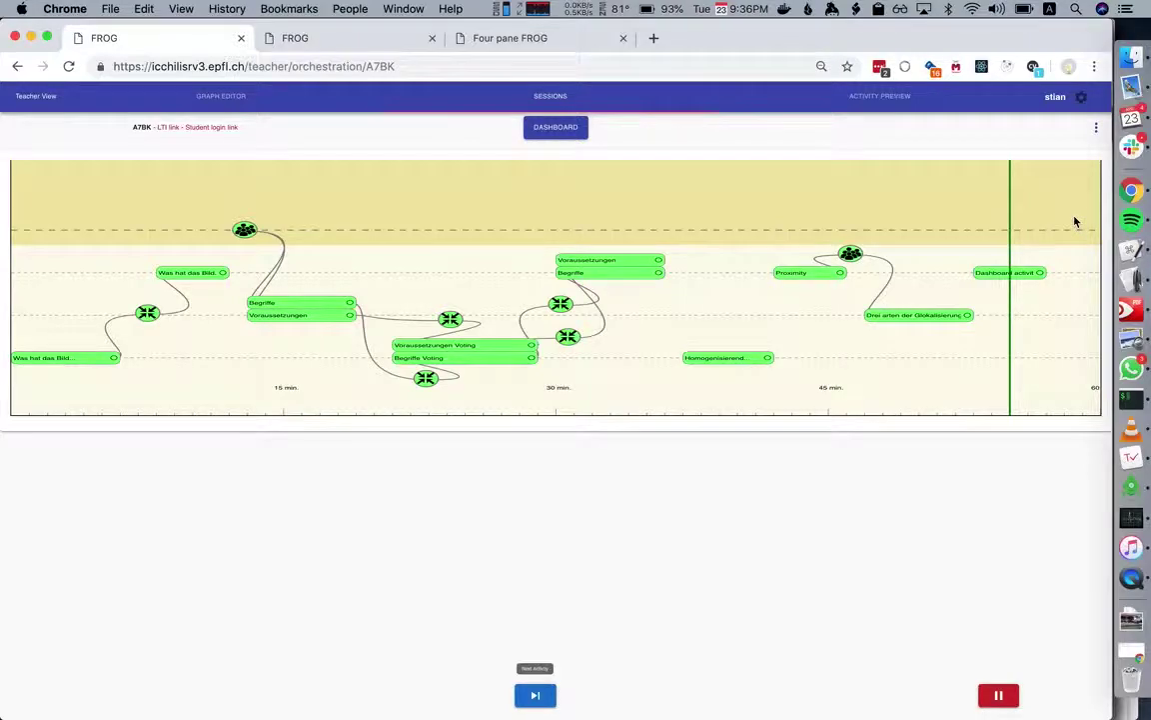